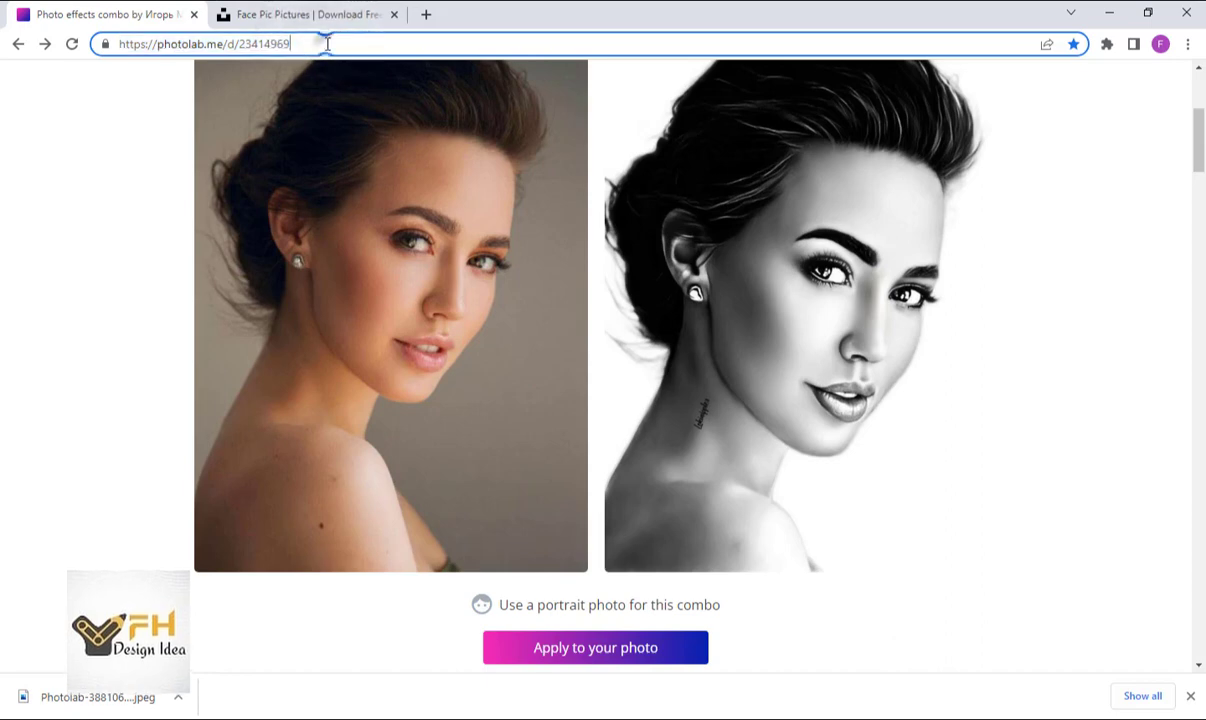
click(320, 43)
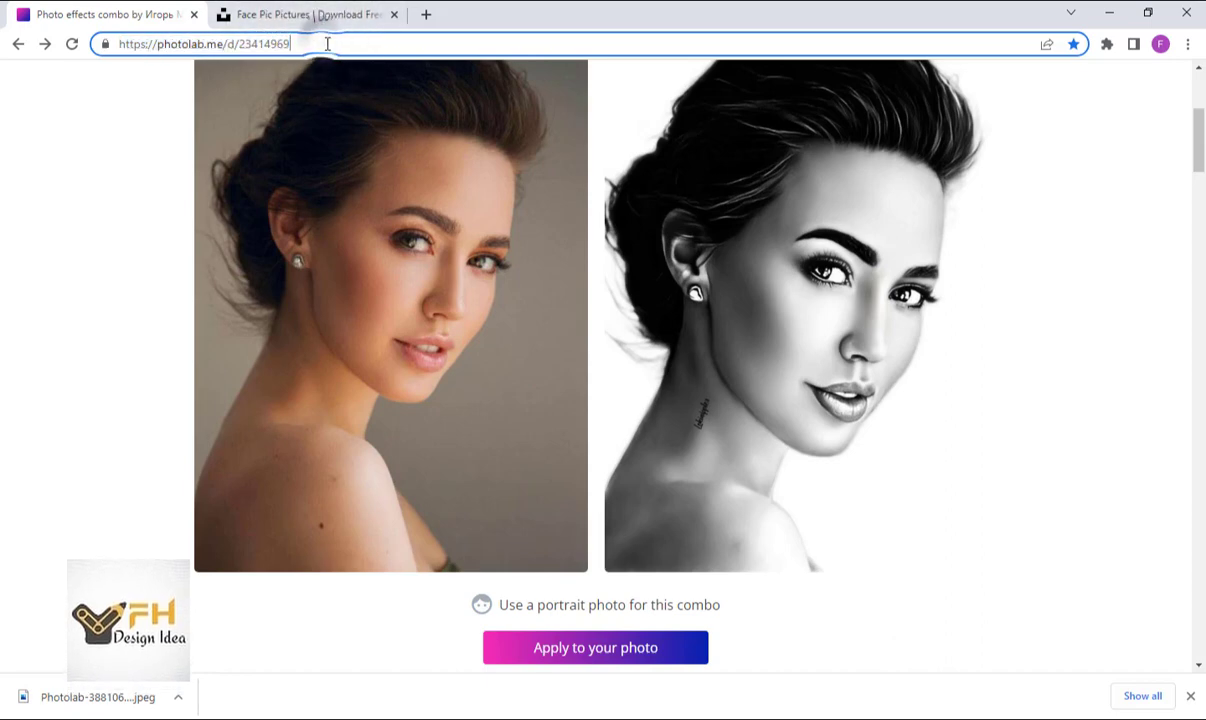
drag(318, 43, 115, 43)
click(376, 38)
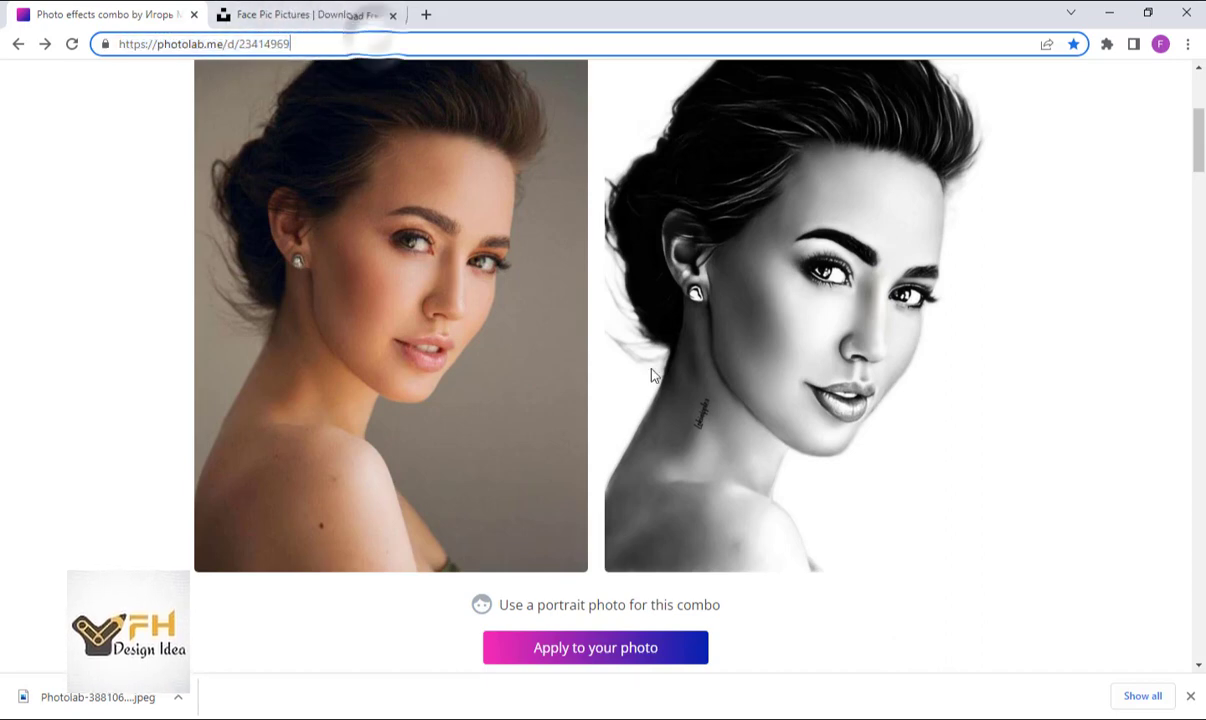
Step: Upload the woman's portrait from the Desktop folder to the photo effects combo
click(604, 650)
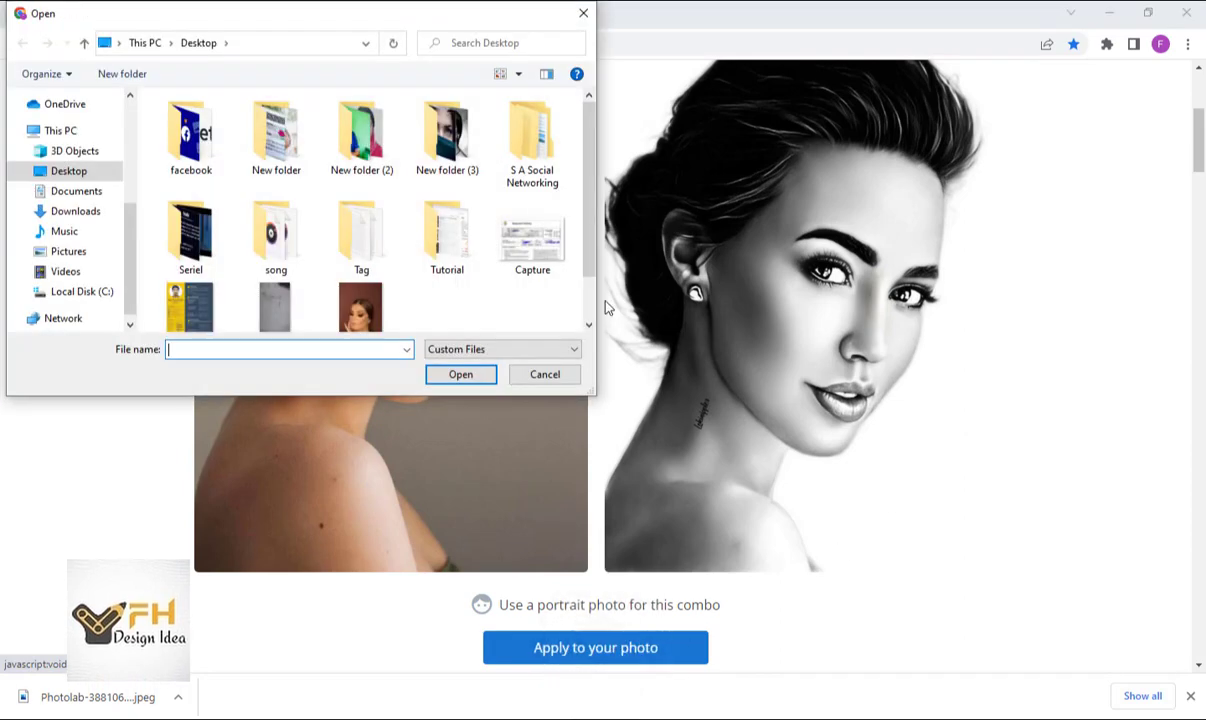
click(358, 300)
click(459, 376)
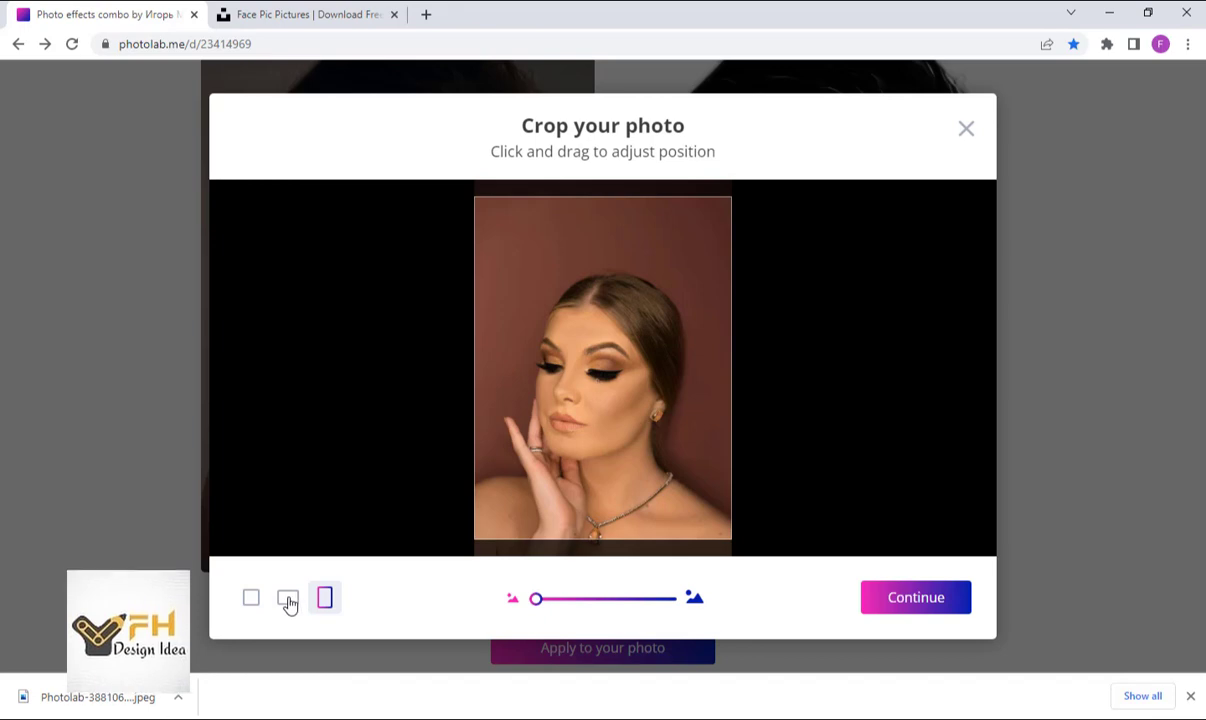
Step: Crop the uploaded portrait to a square, shift the picture upward to include the necklace, and continue to the effect
click(251, 598)
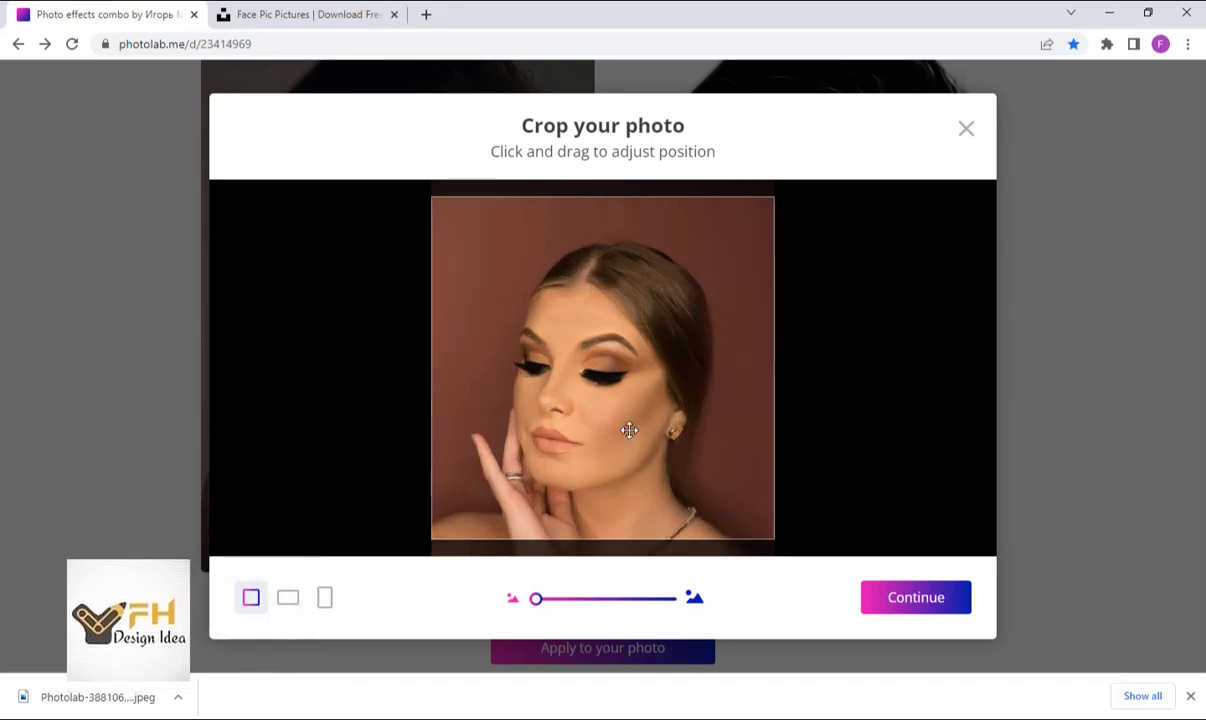
drag(627, 425, 626, 391)
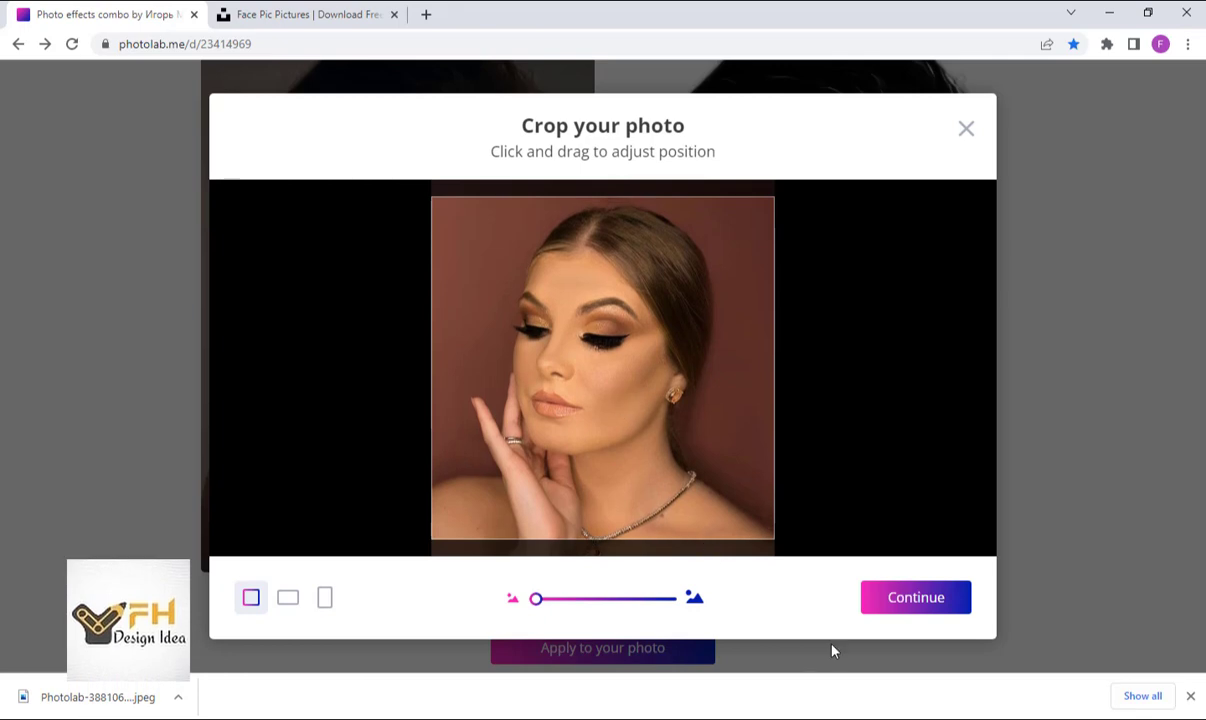
click(910, 600)
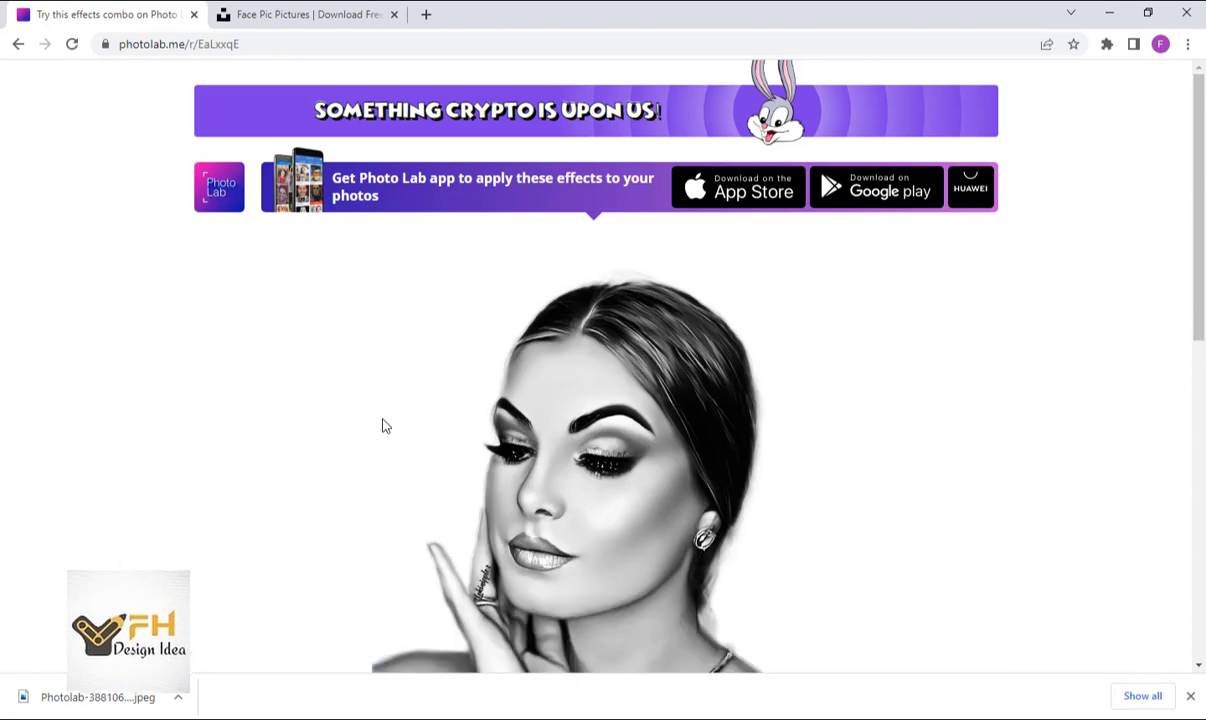
Step: Download the black-and-white portrait result and open the downloaded JPEG in Photoshop
scroll(525, 487, down, 6)
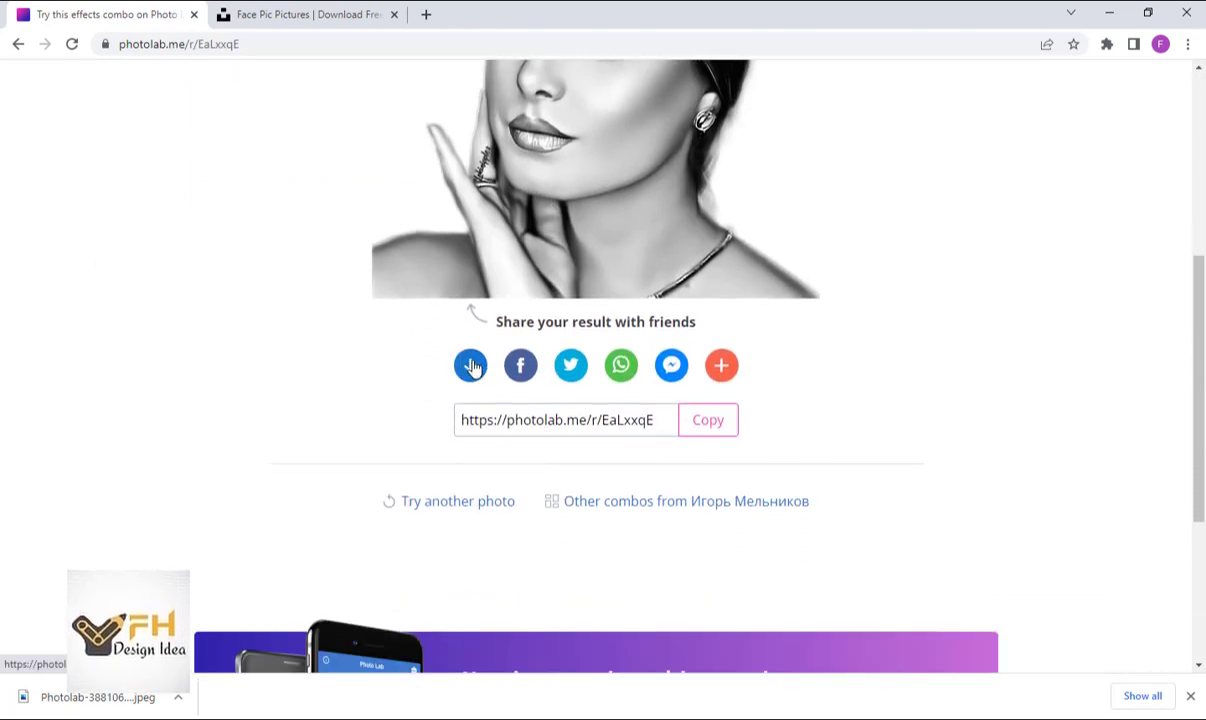
click(474, 369)
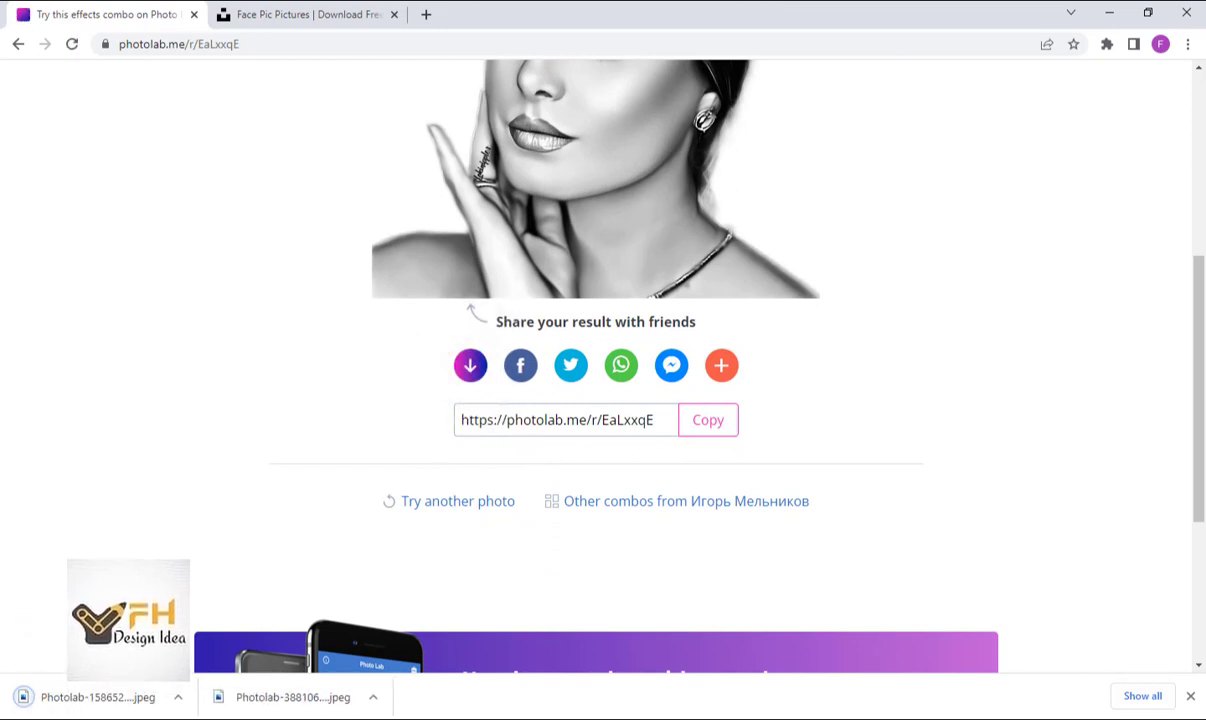
drag(59, 697, 787, 8)
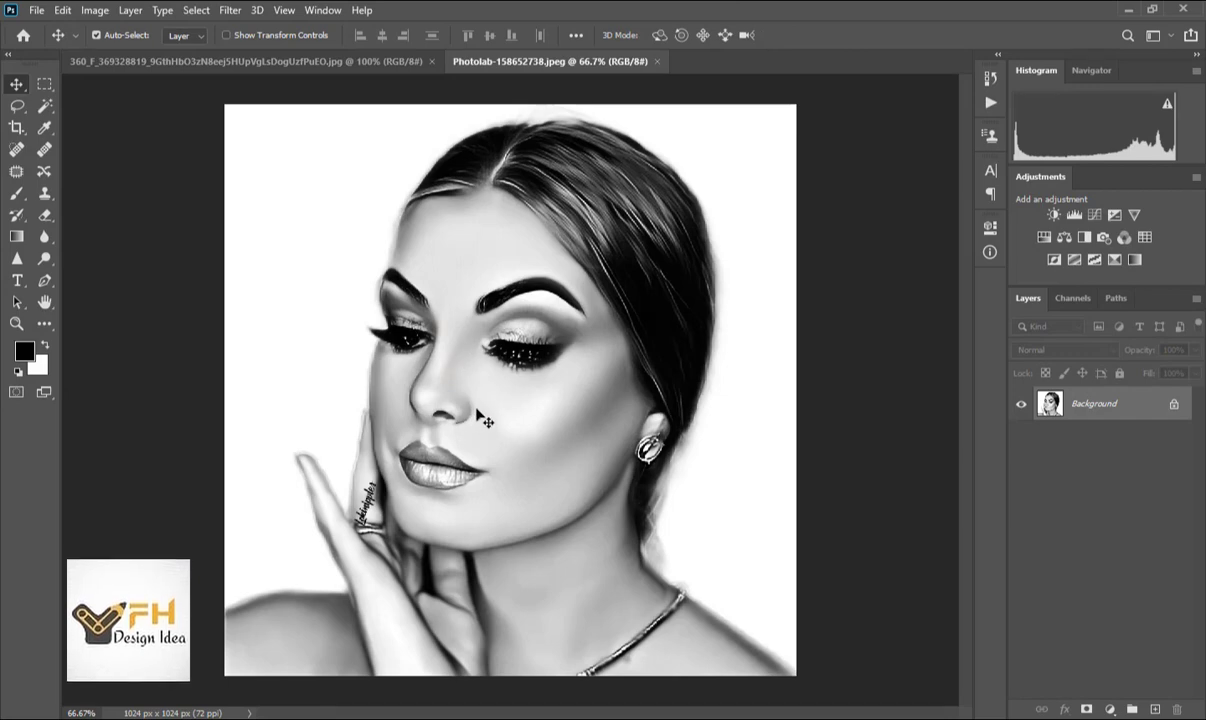
Step: Select the woman's hair, face, neck, shoulders and hand with the Quick Selection tool
scroll(484, 420, down, 2)
scroll(480, 410, up, 2)
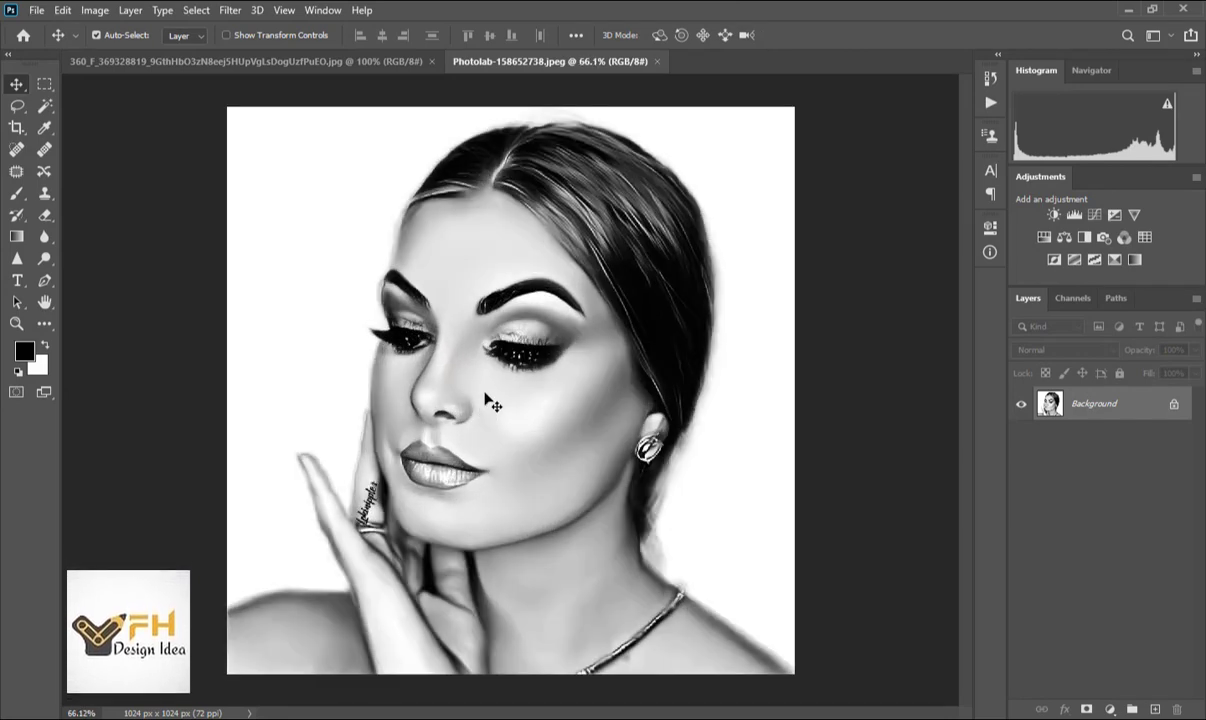
click(44, 106)
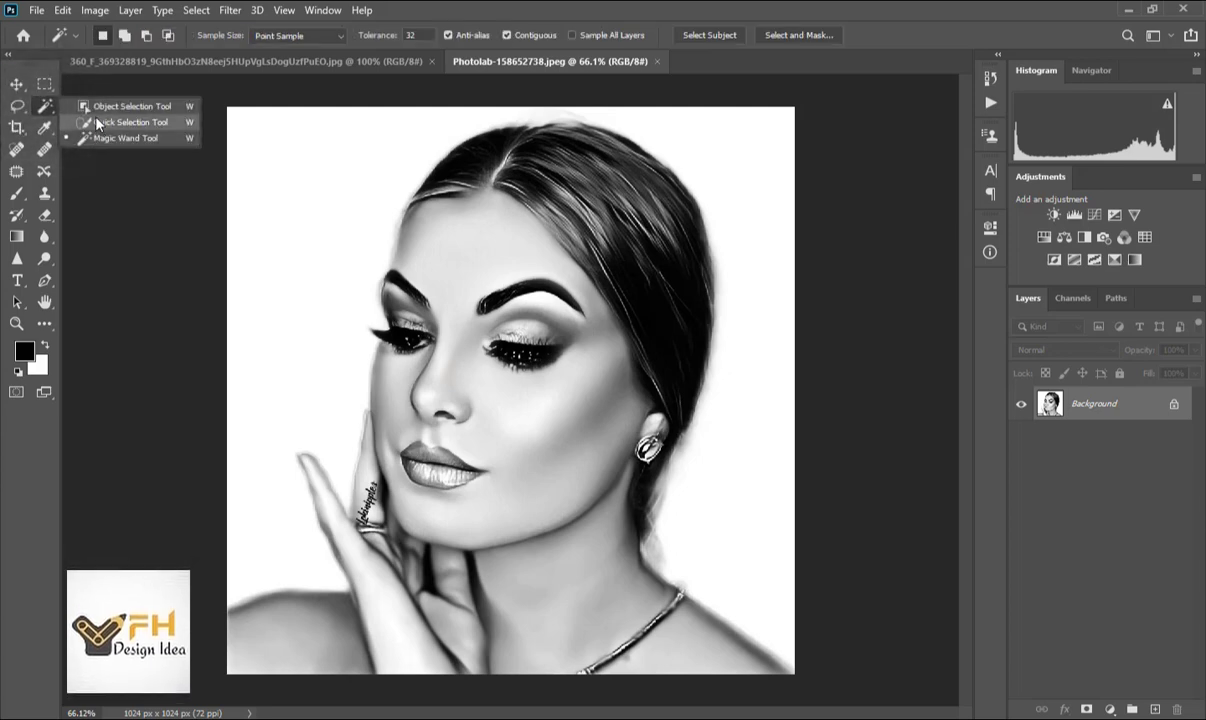
click(97, 123)
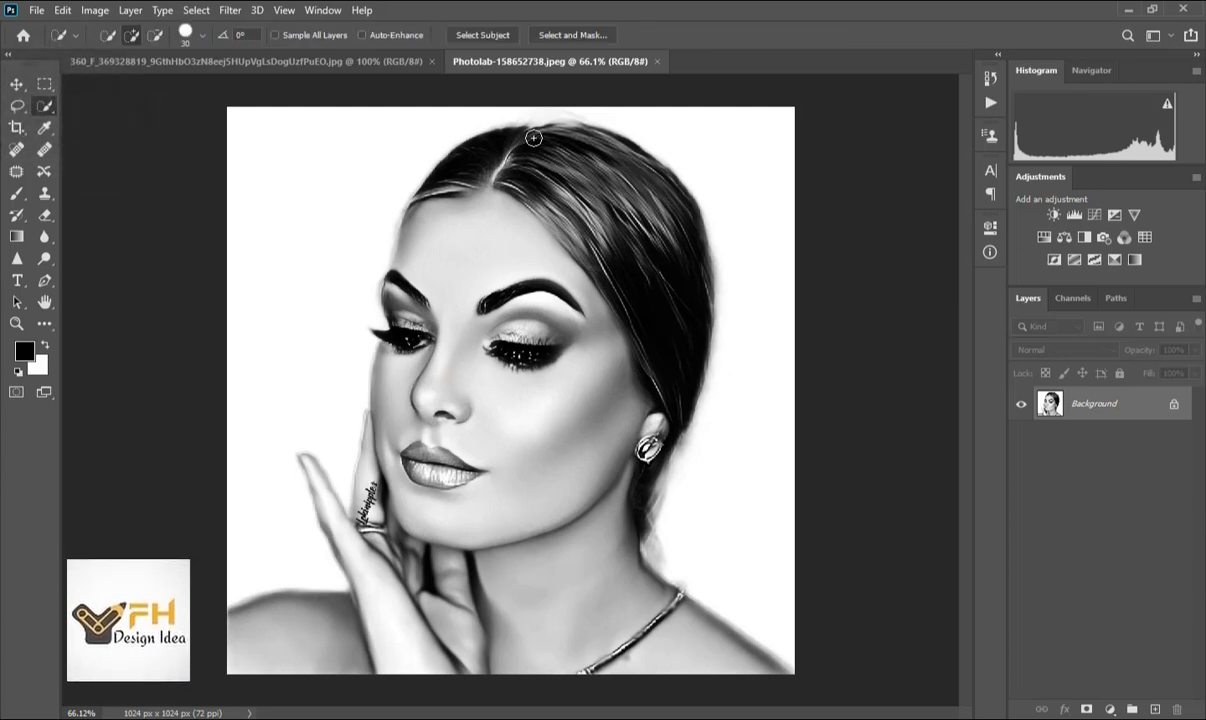
mouse_move(528, 202)
mouse_down()
mouse_move(532, 493)
mouse_move(595, 583)
mouse_move(628, 614)
mouse_move(690, 630)
mouse_up()
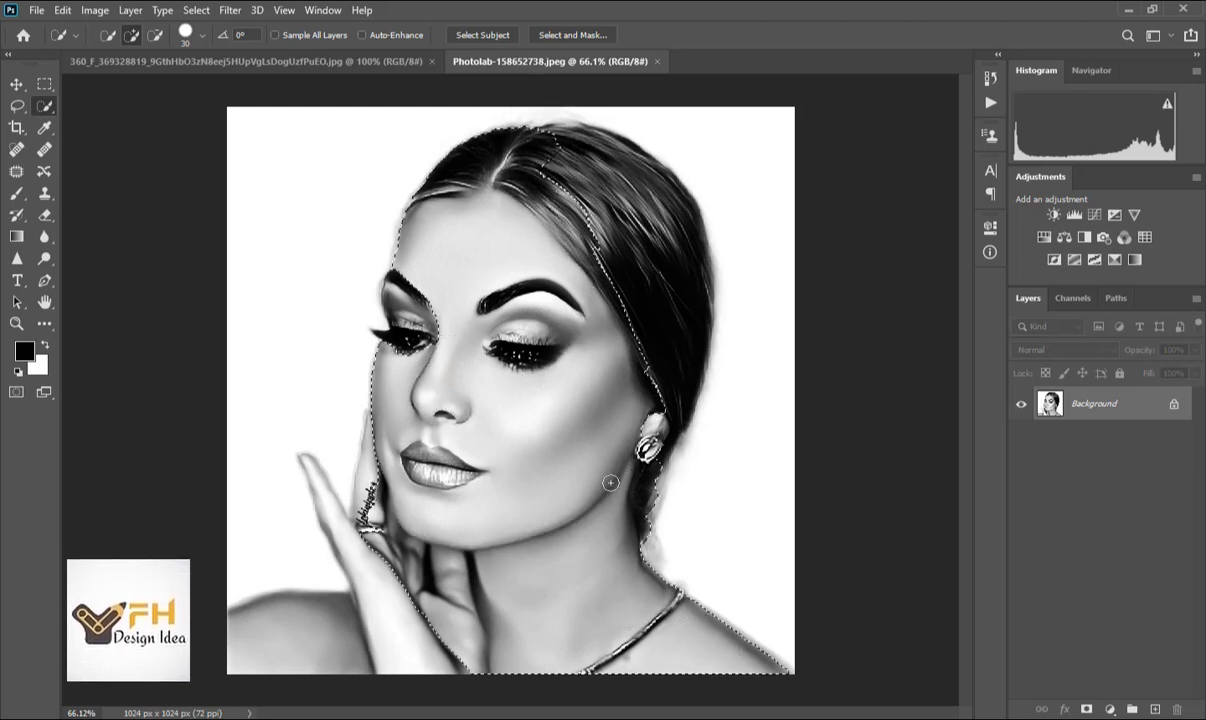
drag(610, 483, 632, 267)
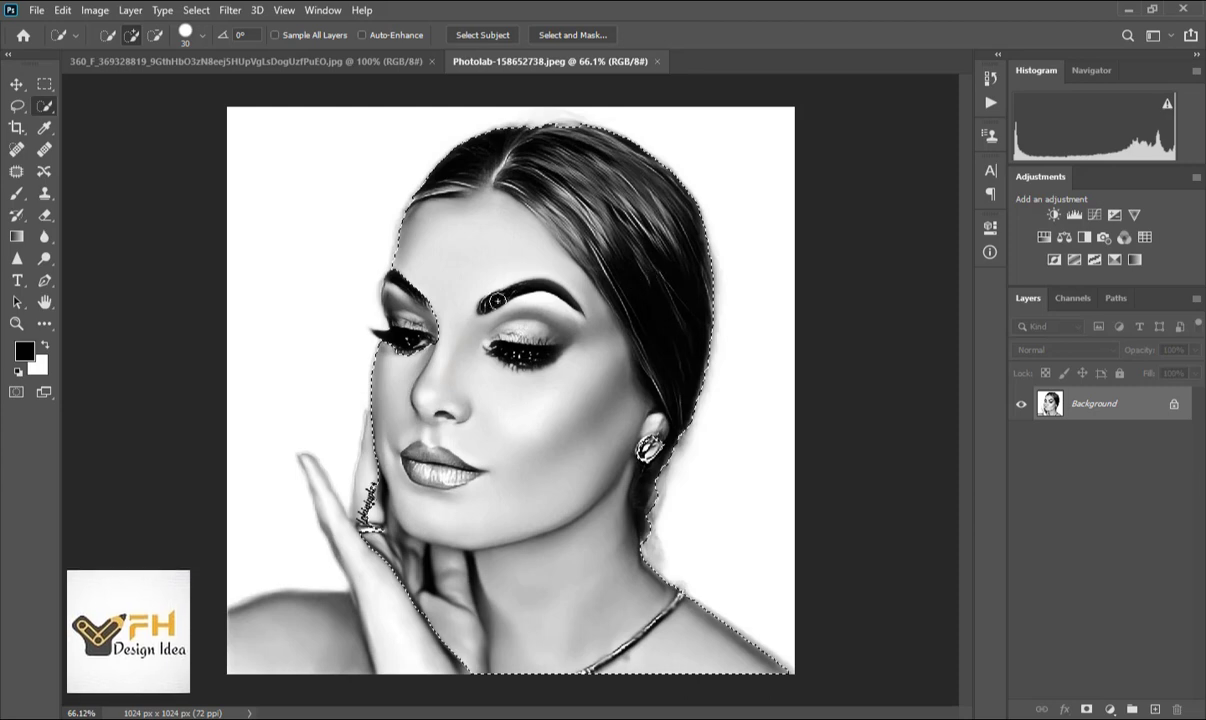
mouse_move(382, 462)
mouse_down()
mouse_move(347, 445)
mouse_move(340, 478)
mouse_move(376, 638)
mouse_up()
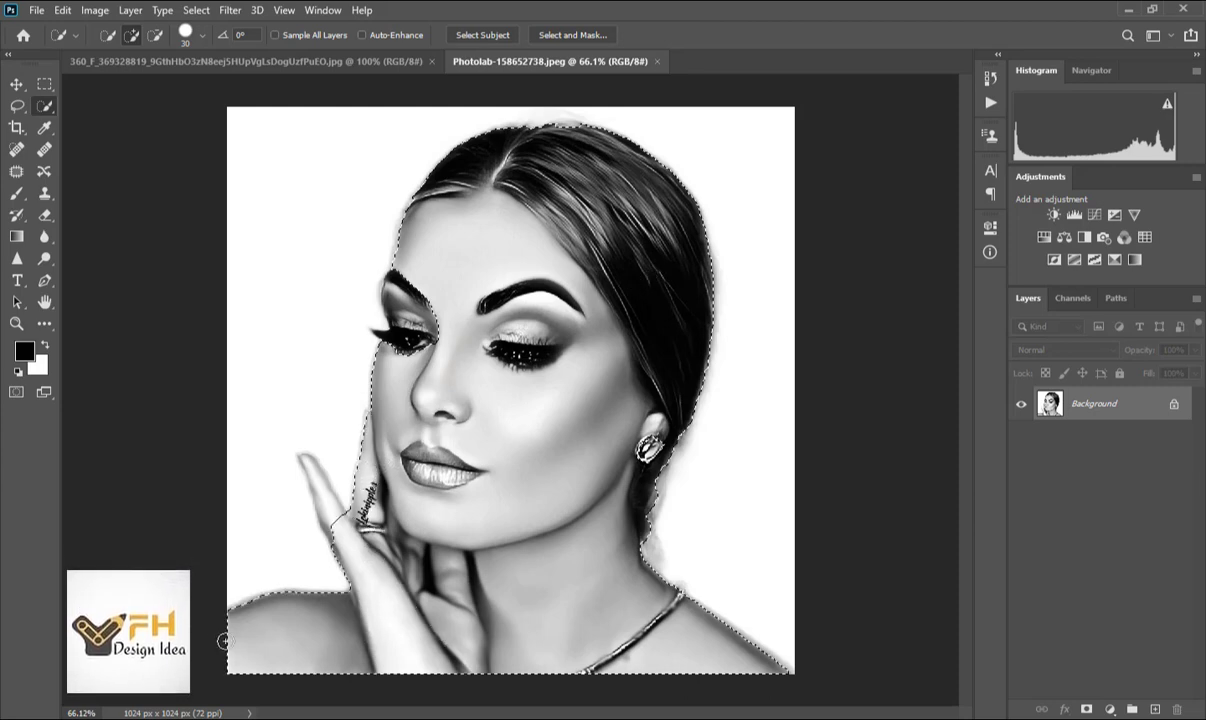
drag(353, 530, 300, 441)
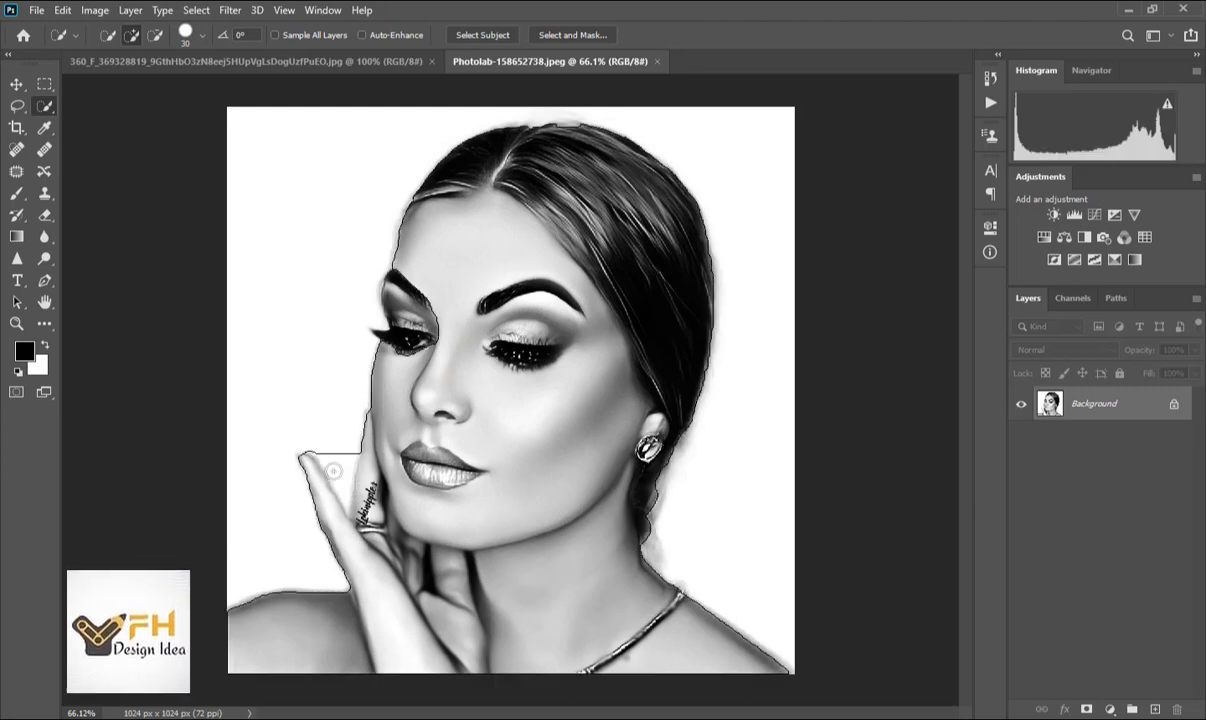
Step: Refine the selection by subtracting the gap between the fingers and adding the missing eye area, and hide the background with a layer mask
key(alt)
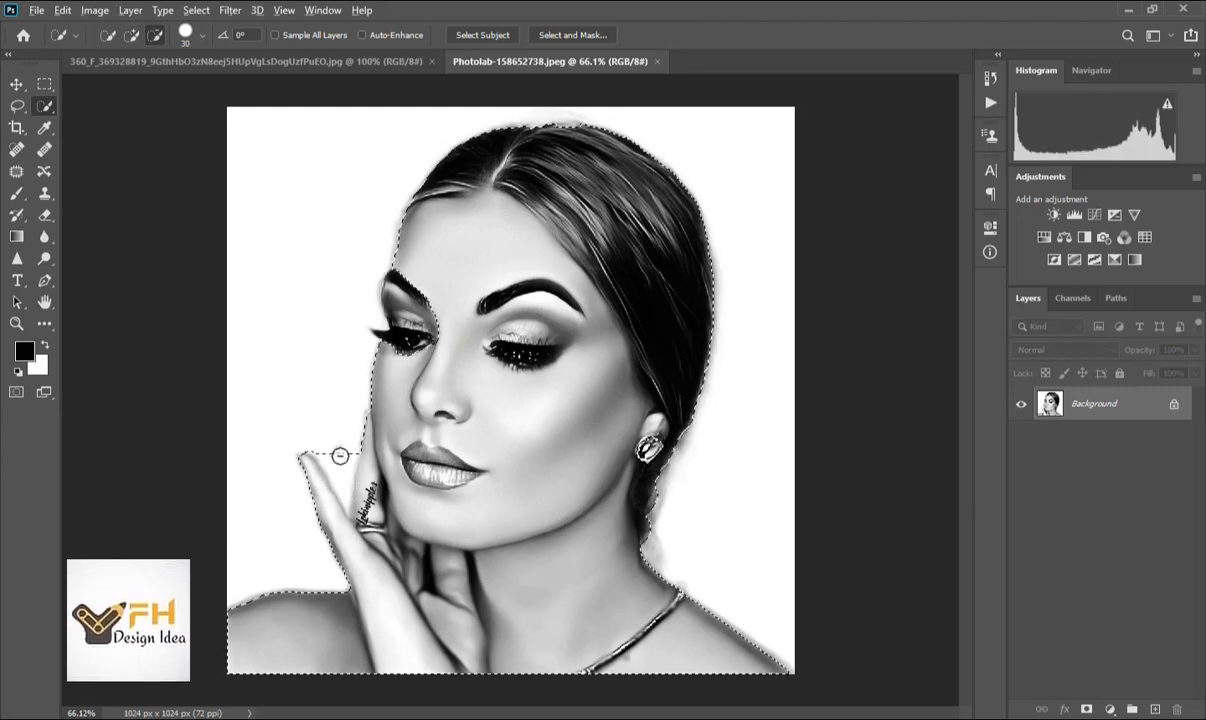
drag(332, 441, 345, 500)
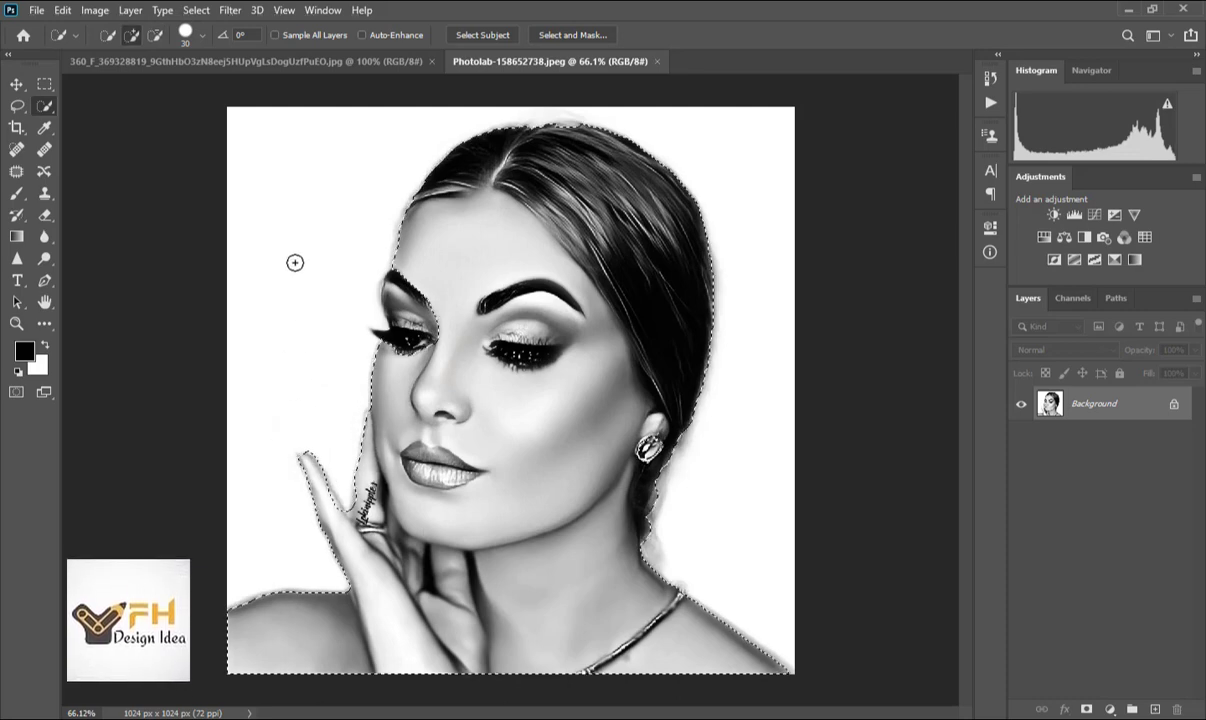
drag(412, 312, 438, 368)
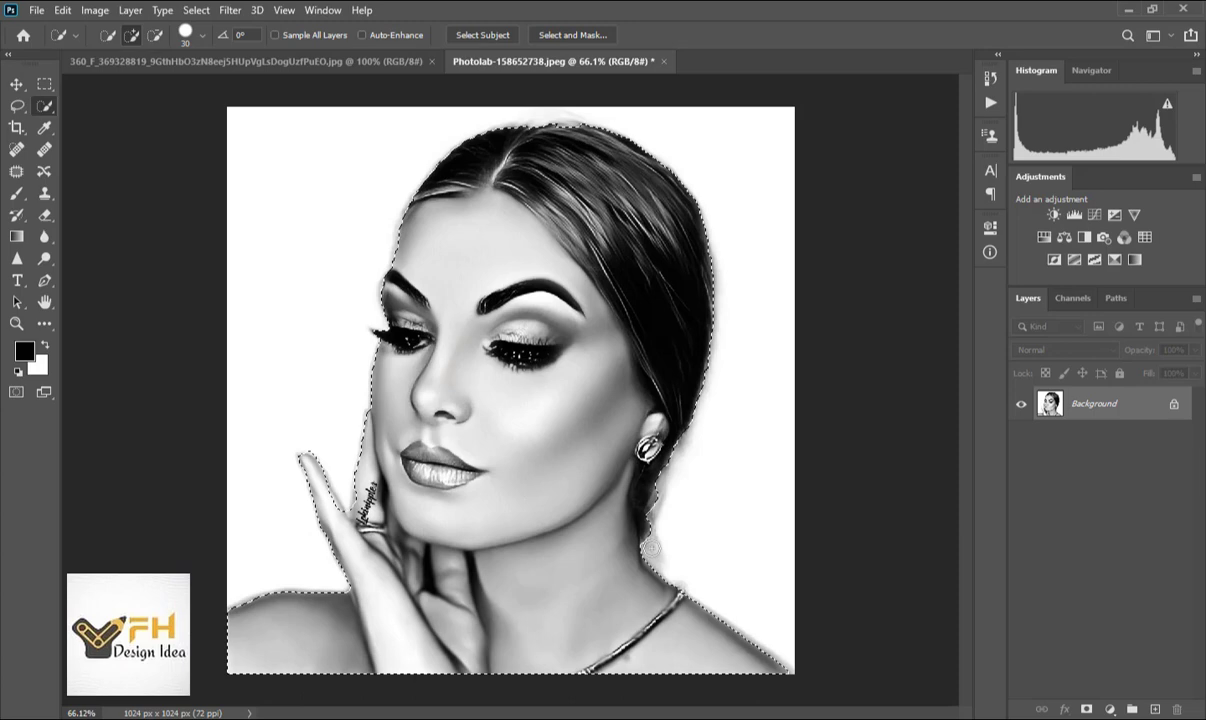
click(1086, 709)
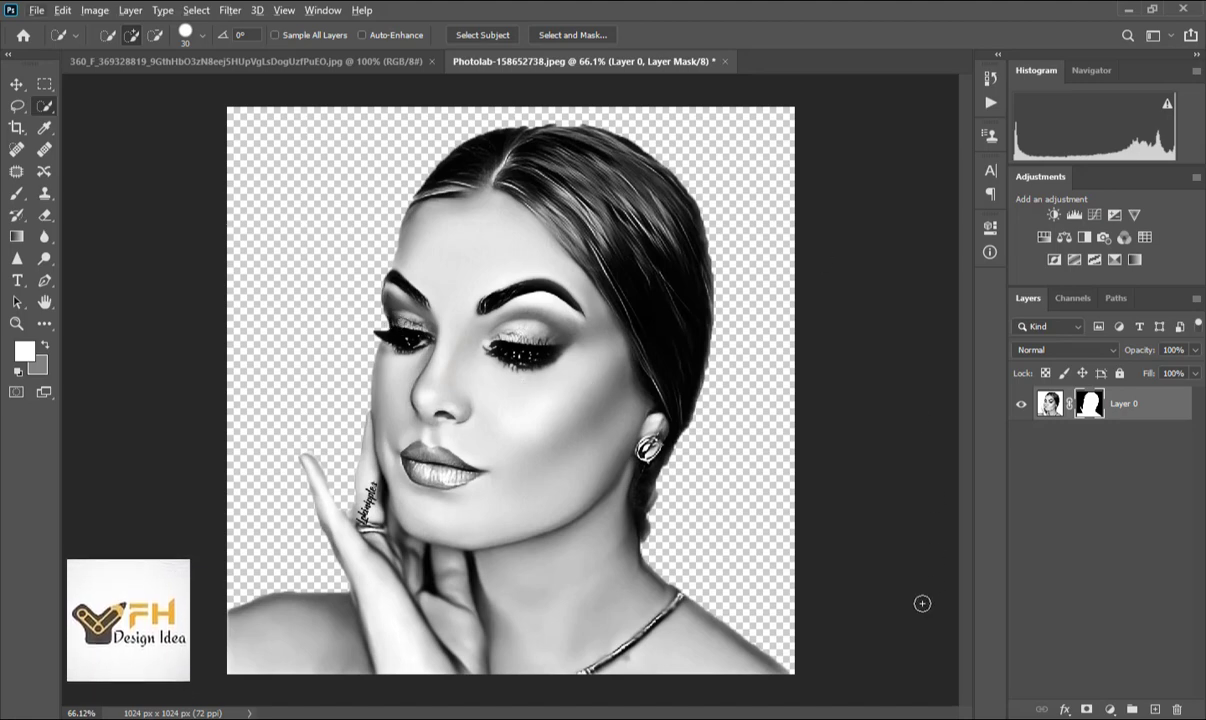
Step: Add a Brightness/Contrast adjustment layer above the portrait with brightness -36 and contrast 77
click(1054, 216)
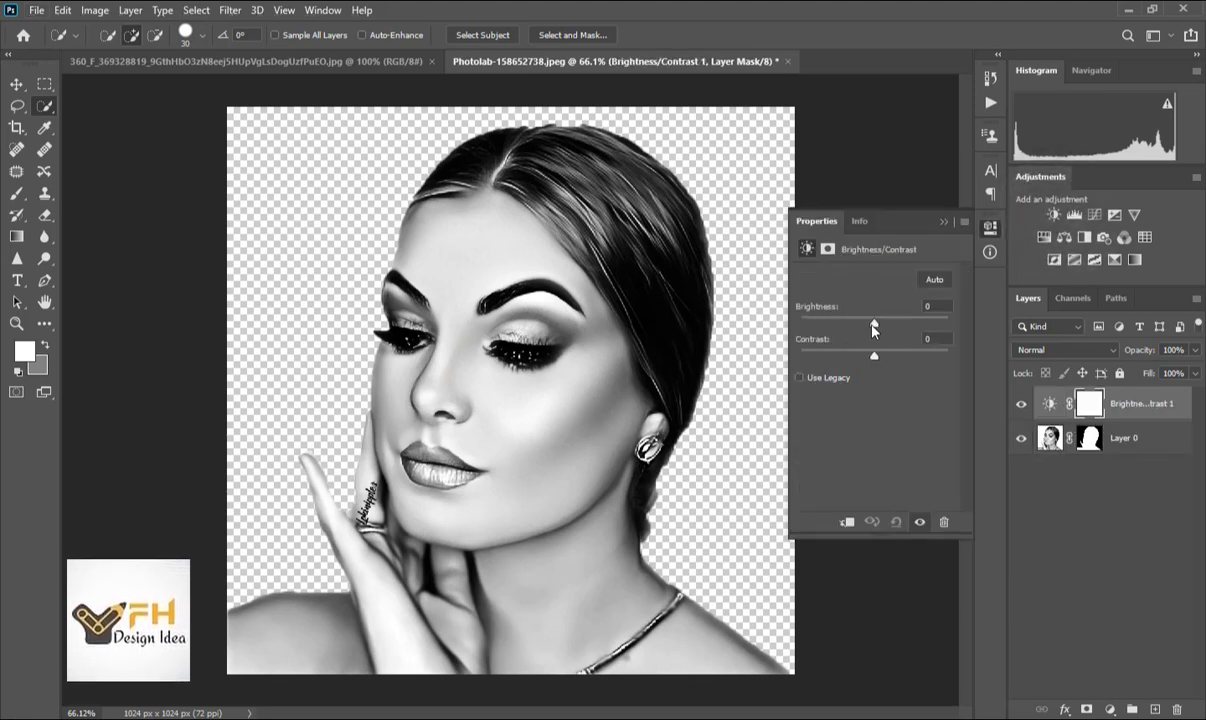
drag(874, 328, 861, 328)
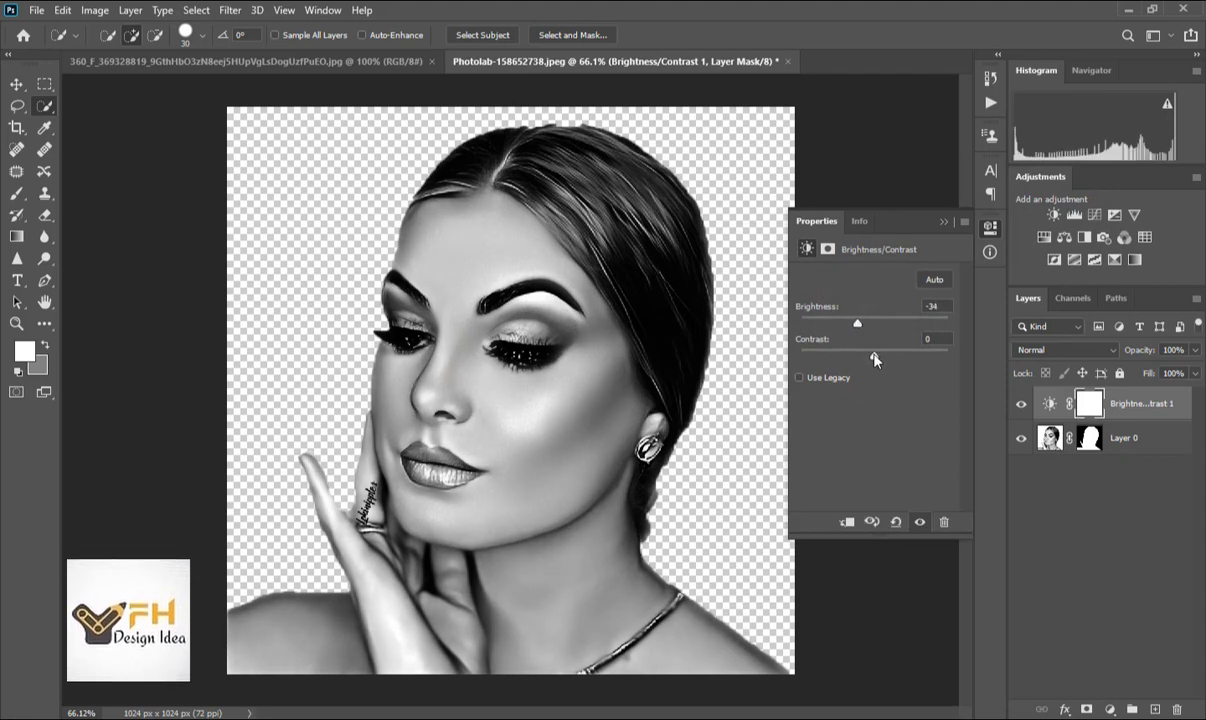
drag(874, 357, 925, 371)
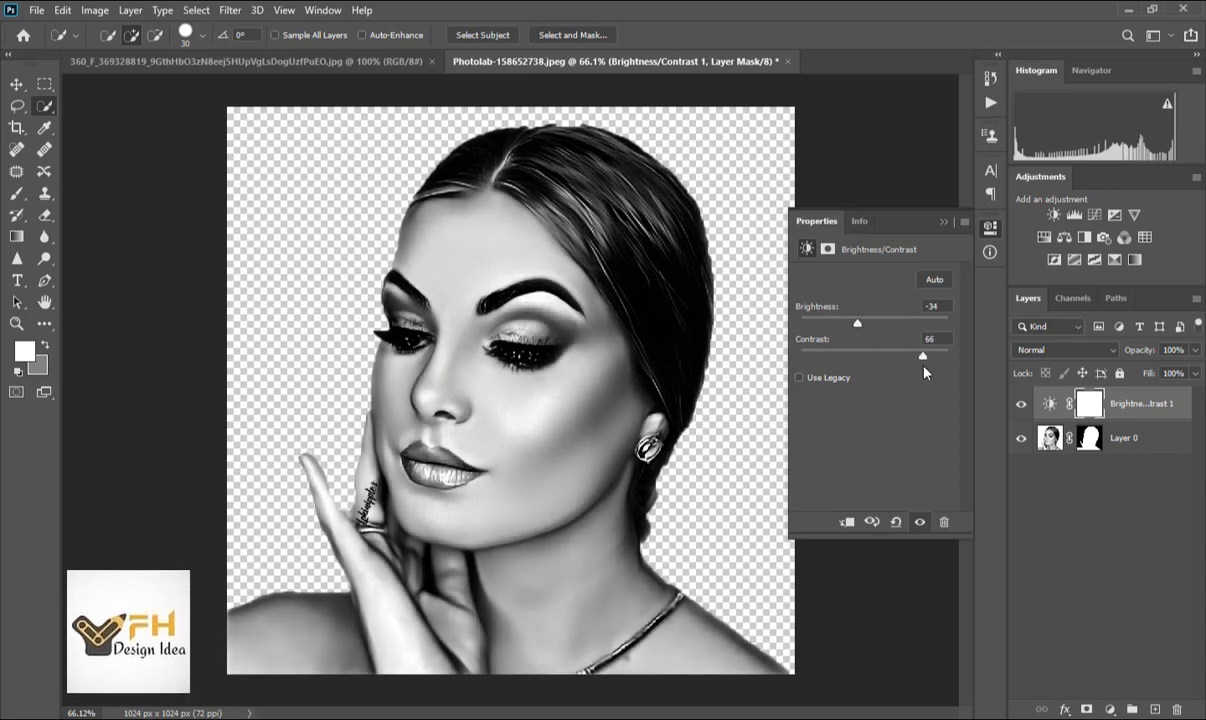
drag(857, 330, 859, 330)
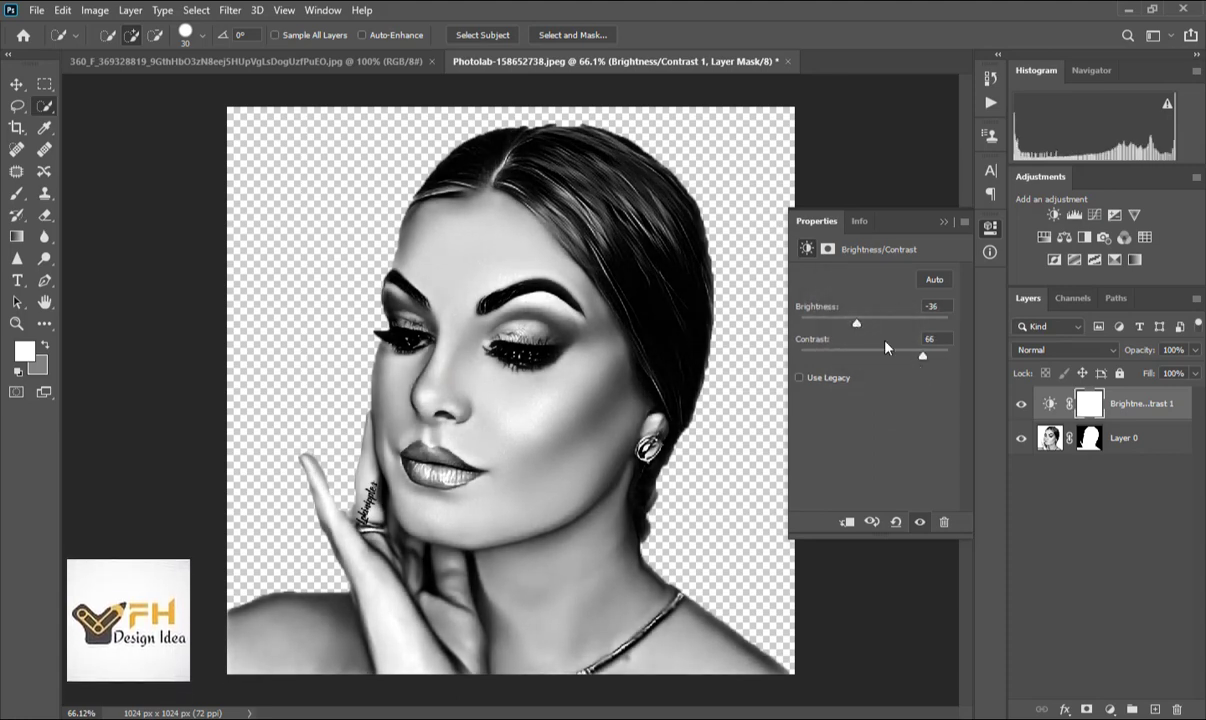
drag(923, 361, 931, 357)
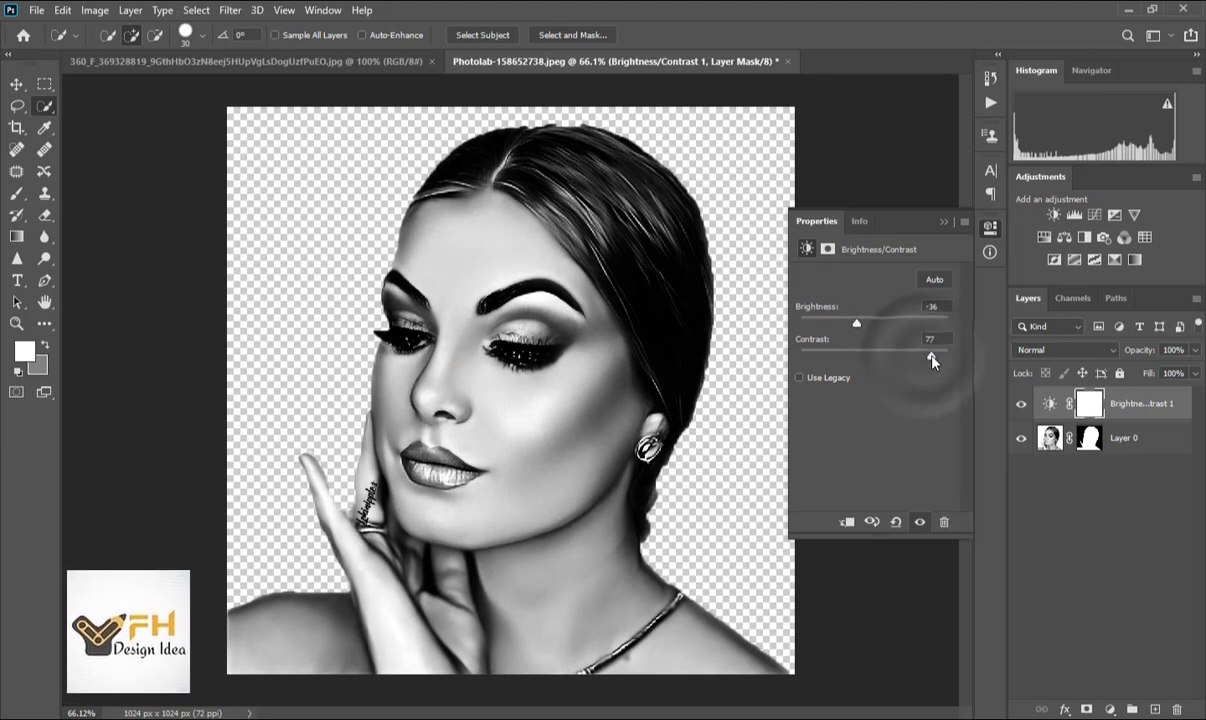
Step: Add a Levels adjustment layer with input levels of 32 for shadows, 0.92 for midtones and 248 for highlights
click(1074, 214)
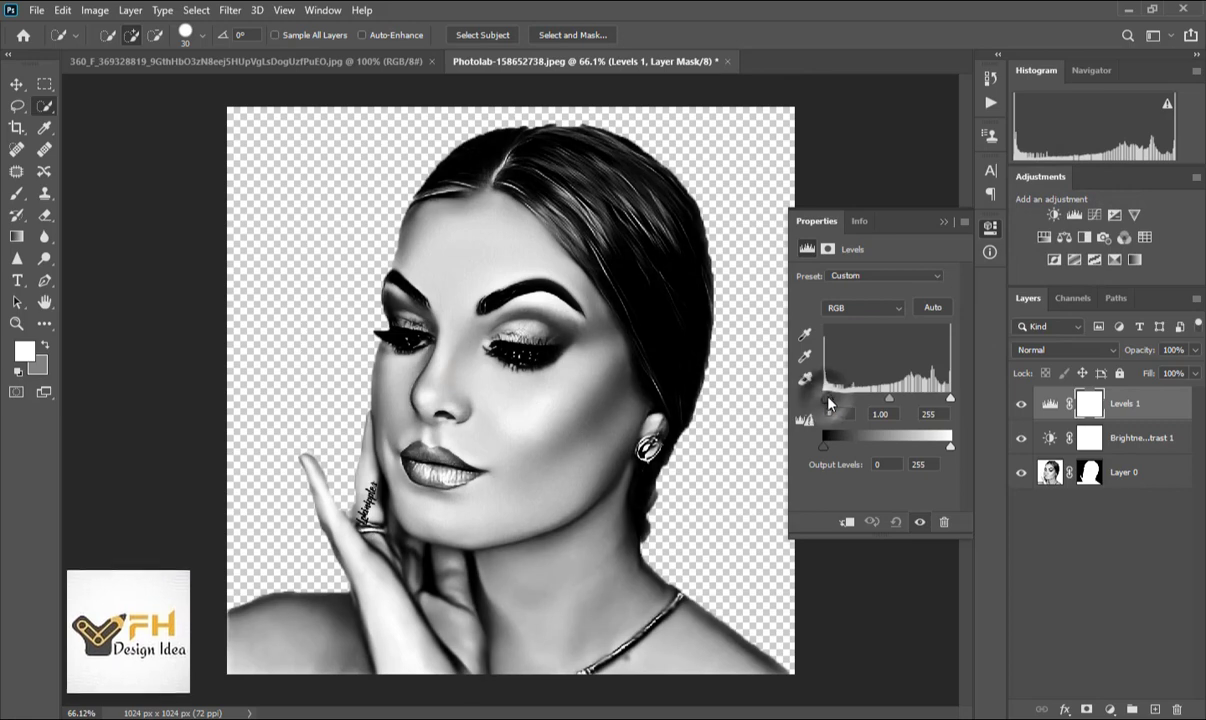
drag(826, 399, 839, 403)
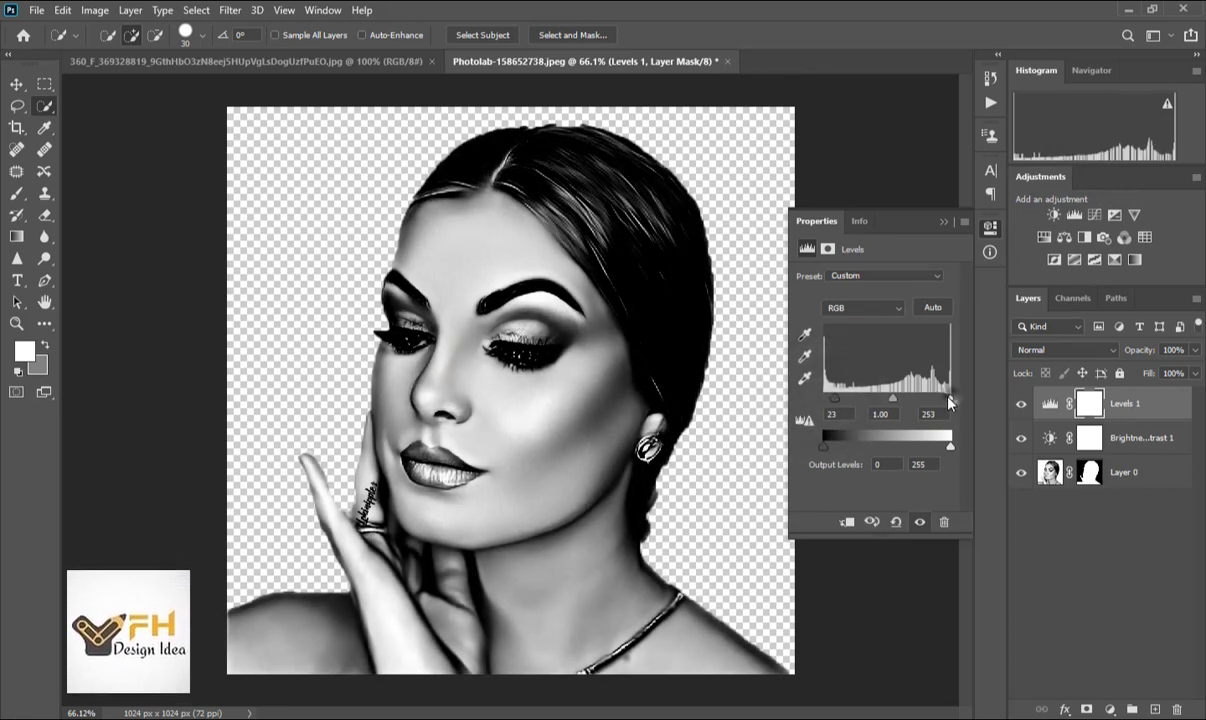
drag(950, 399, 840, 403)
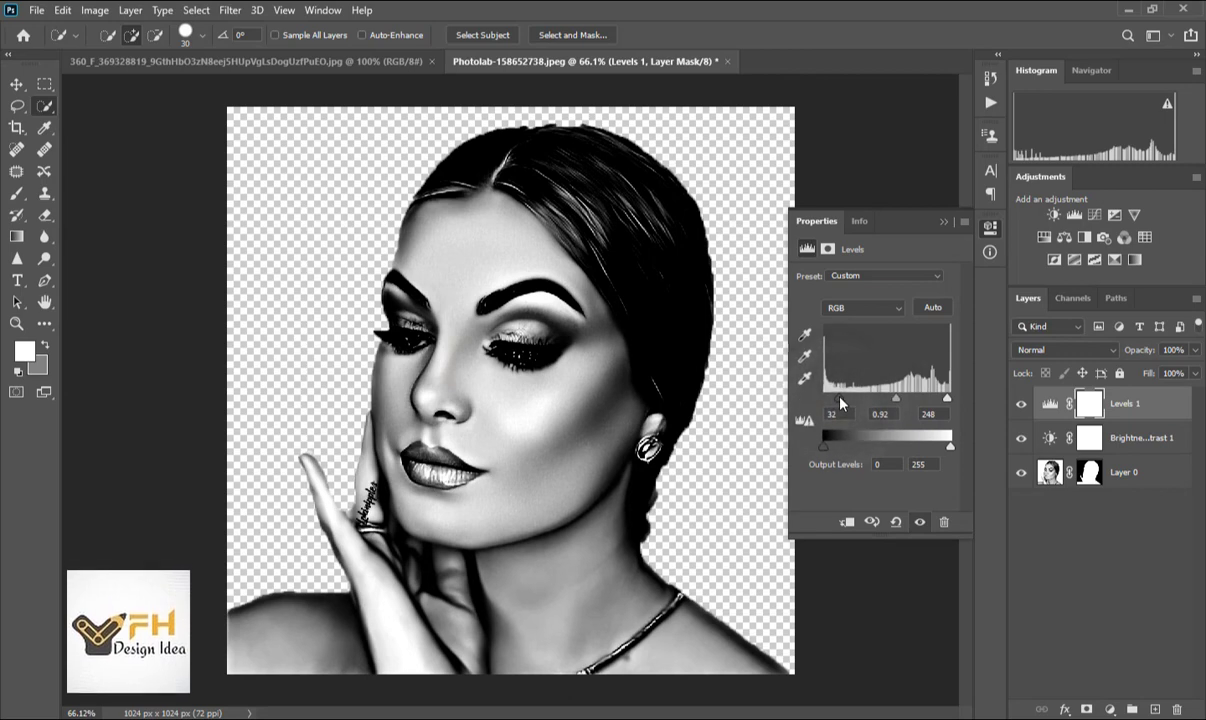
Step: Add a Curves adjustment layer, moving the black point to input 2 and the white point to input 243
click(1095, 214)
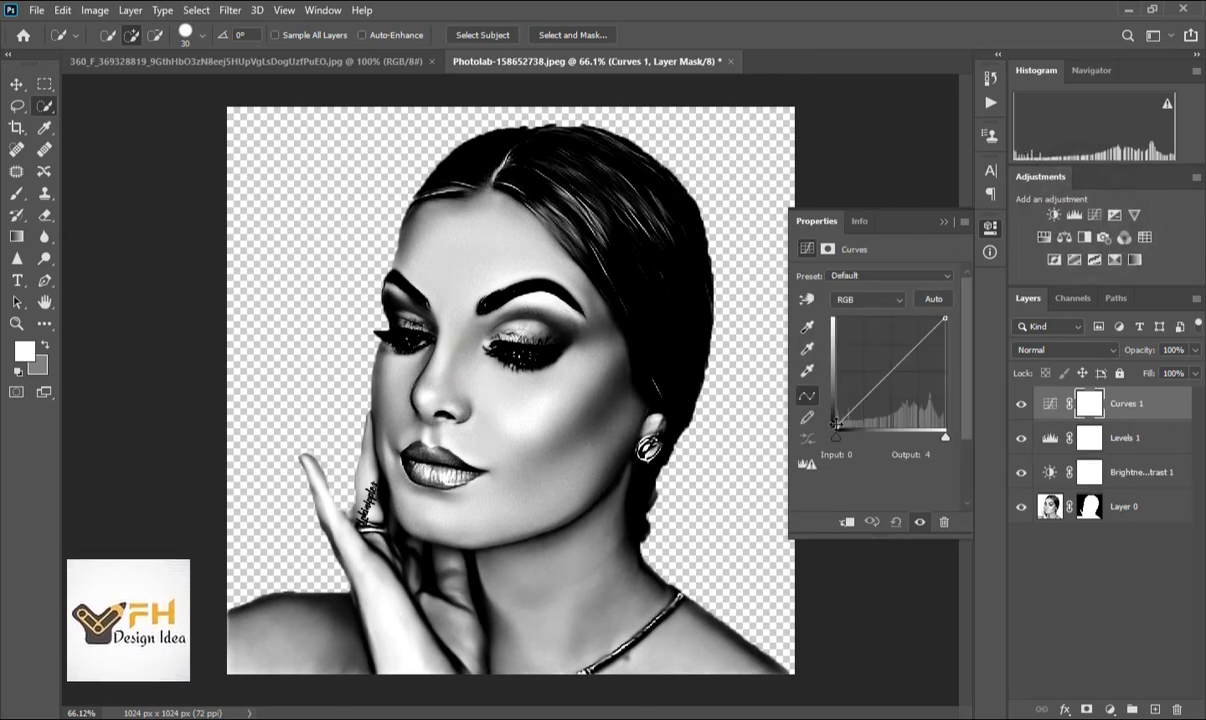
drag(835, 422, 836, 427)
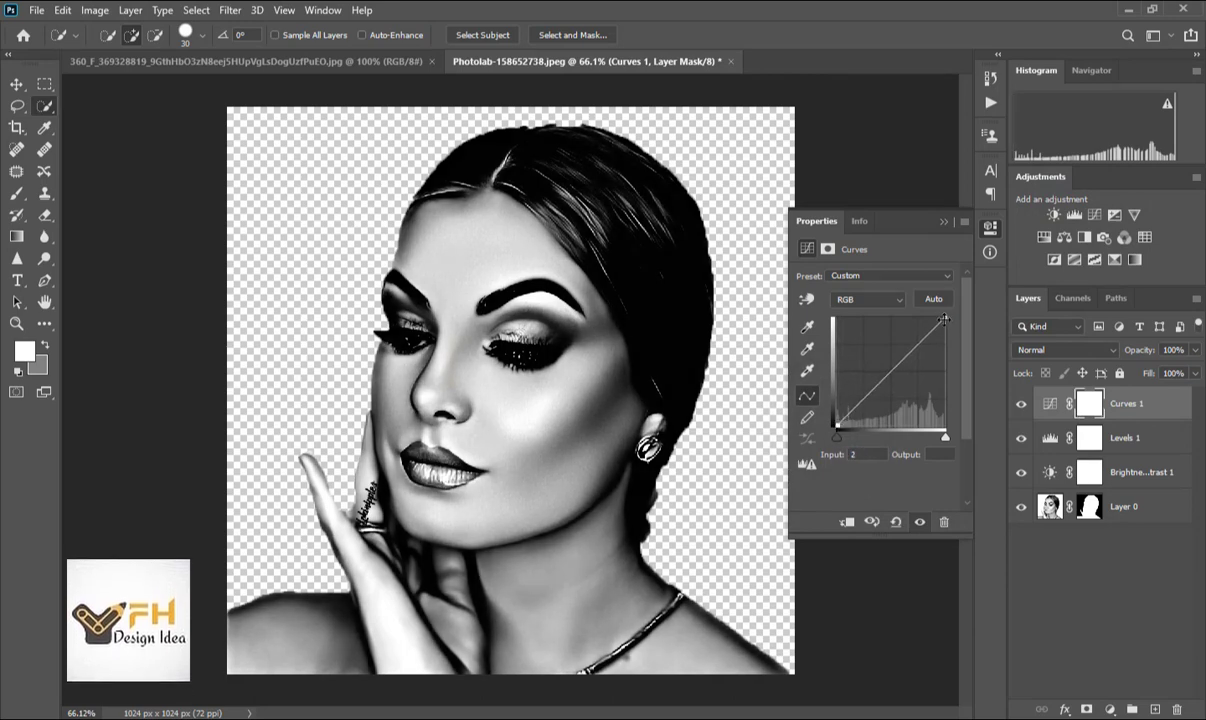
mouse_move(944, 319)
mouse_down()
mouse_move(932, 285)
mouse_move(938, 318)
mouse_up()
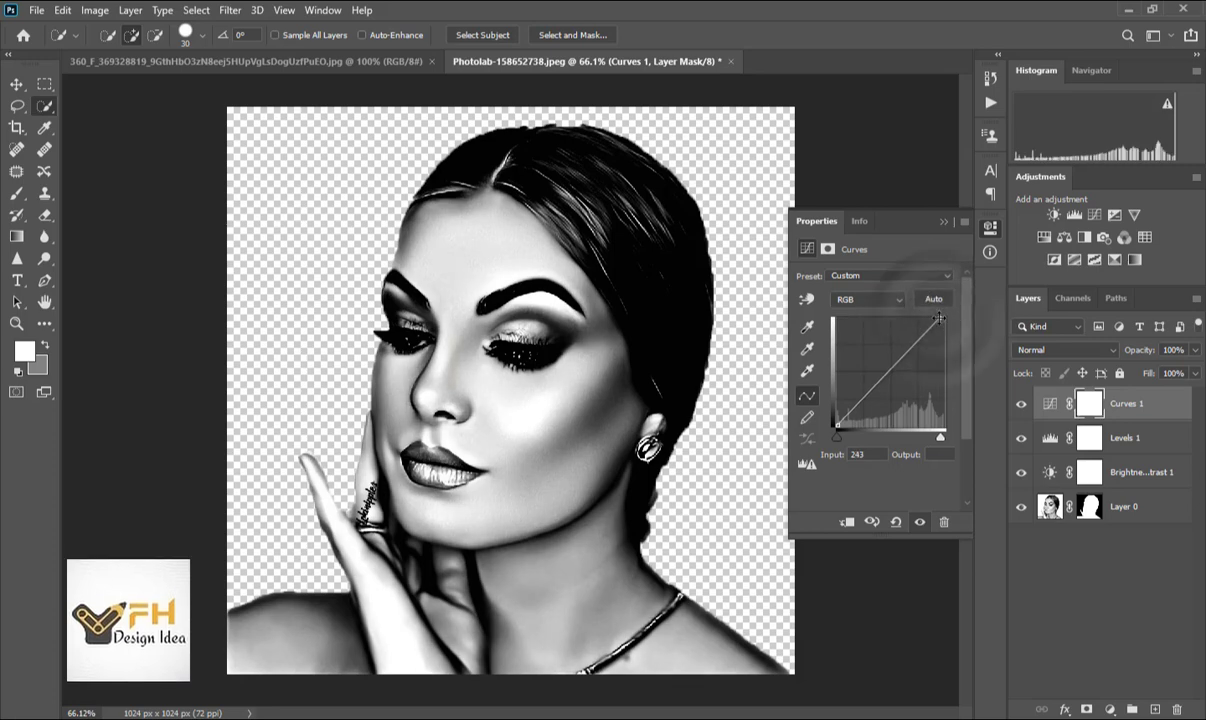
Step: Add an Exposure adjustment layer with exposure 0.00, offset +0.0227 and gamma correction 0.86
click(1115, 214)
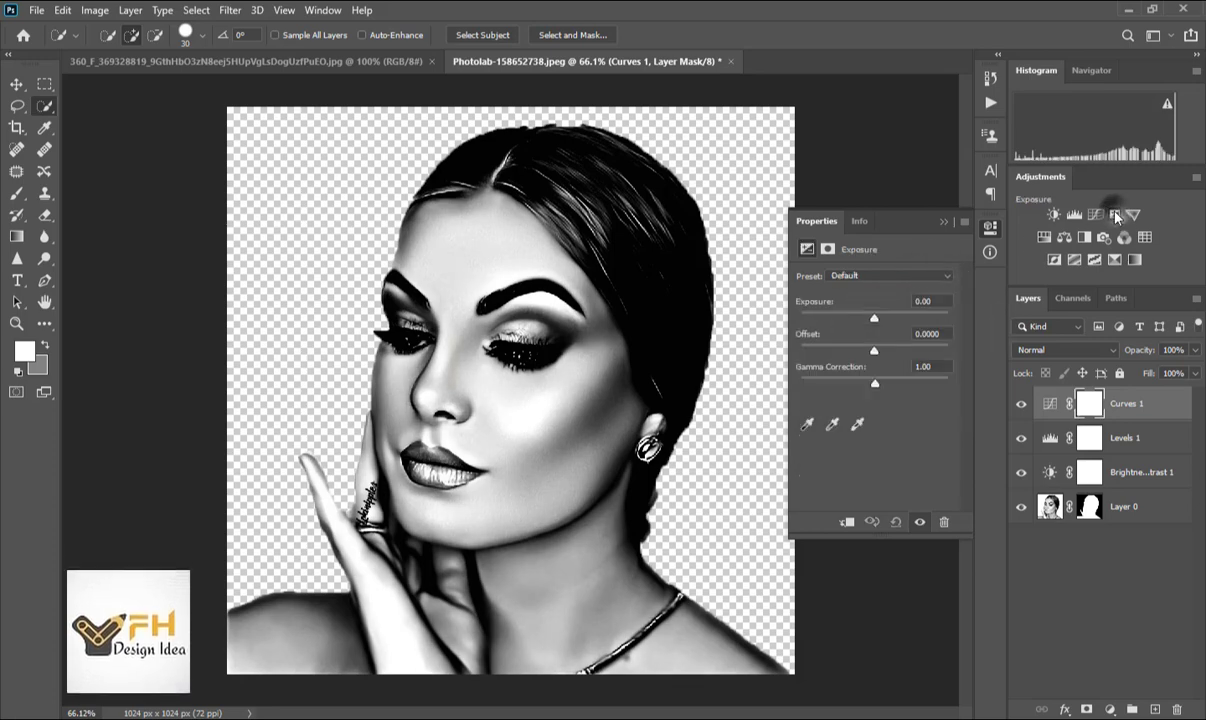
drag(875, 383, 880, 351)
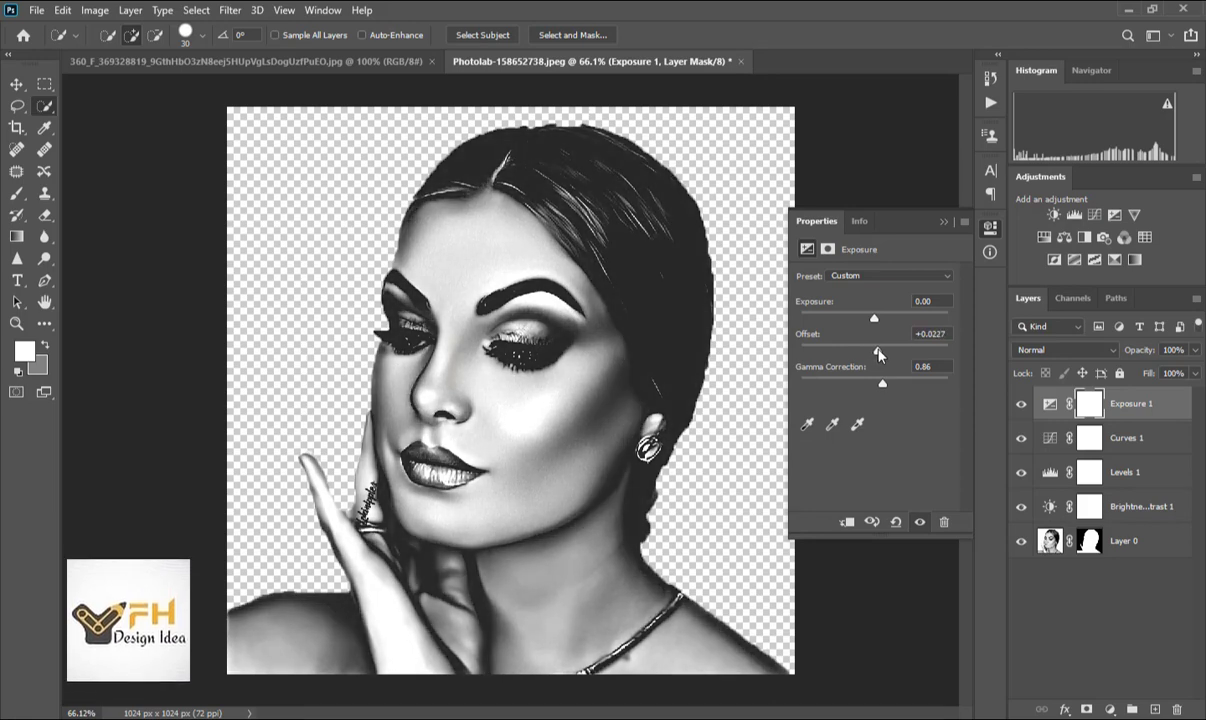
mouse_move(874, 318)
mouse_down()
mouse_move(863, 324)
mouse_move(874, 322)
mouse_up()
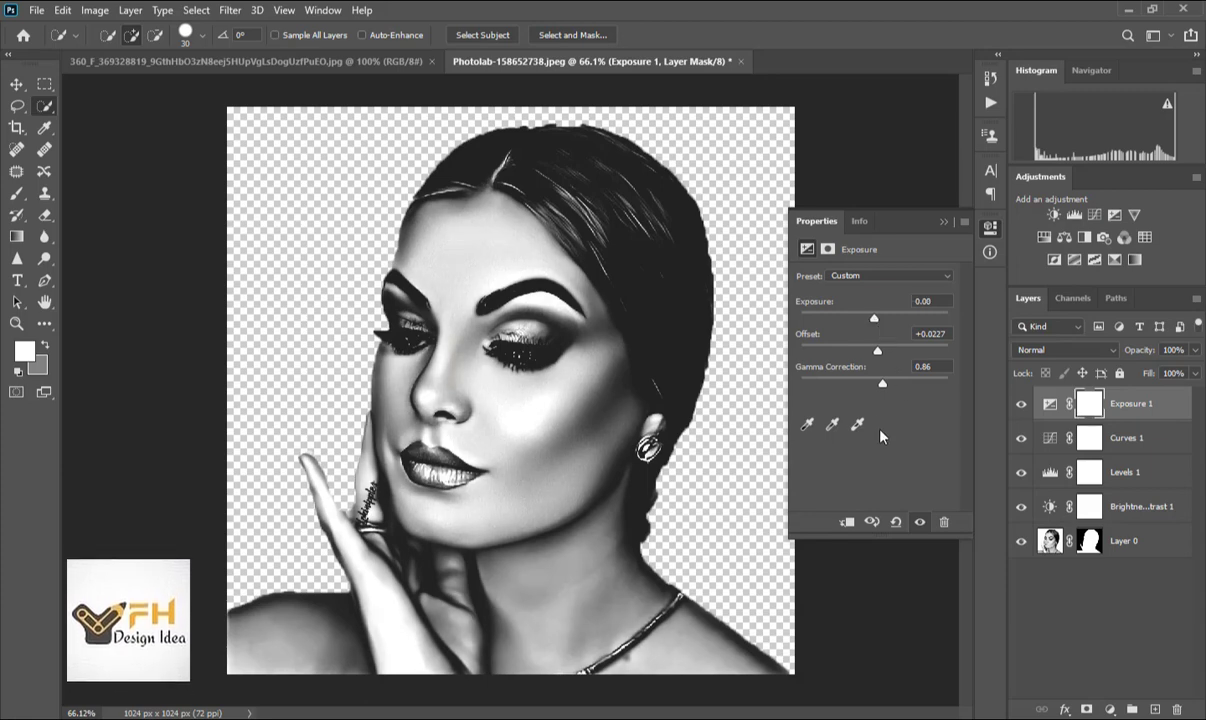
Step: Set the Exposure adjustment's gamma correction to 0.84 and its offset to 0.0000
mouse_move(882, 384)
mouse_down()
mouse_move(866, 387)
mouse_move(890, 389)
mouse_up()
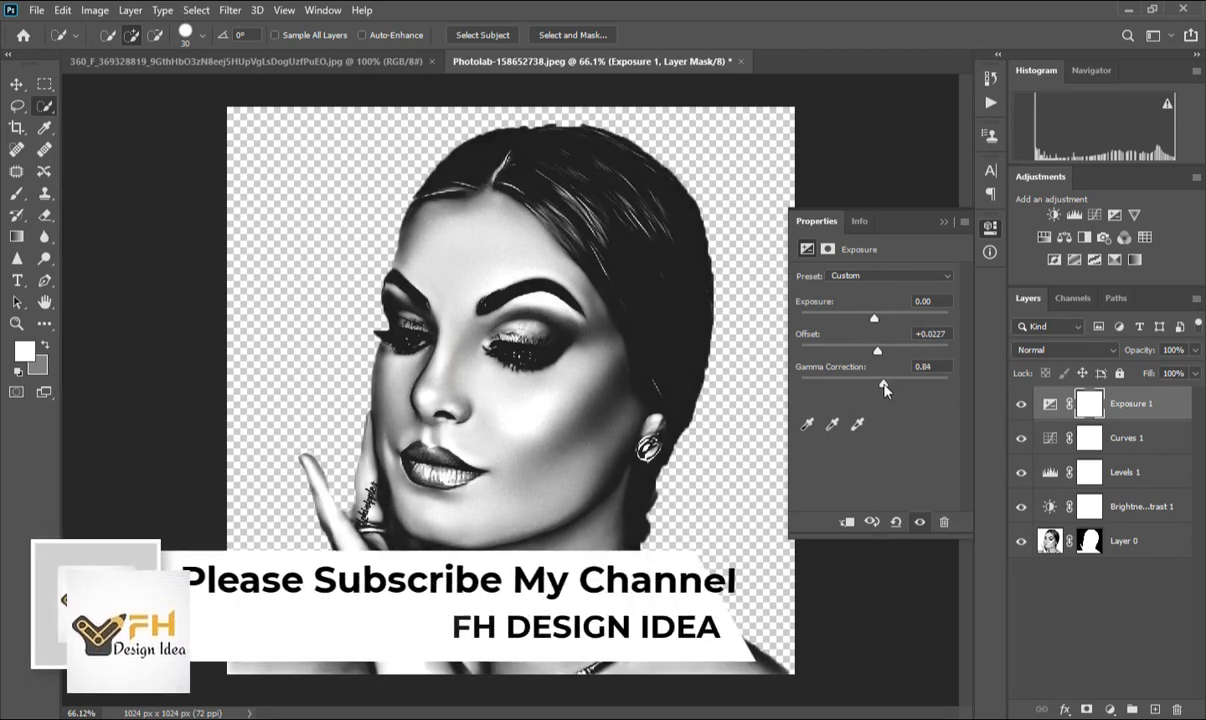
drag(890, 389, 875, 356)
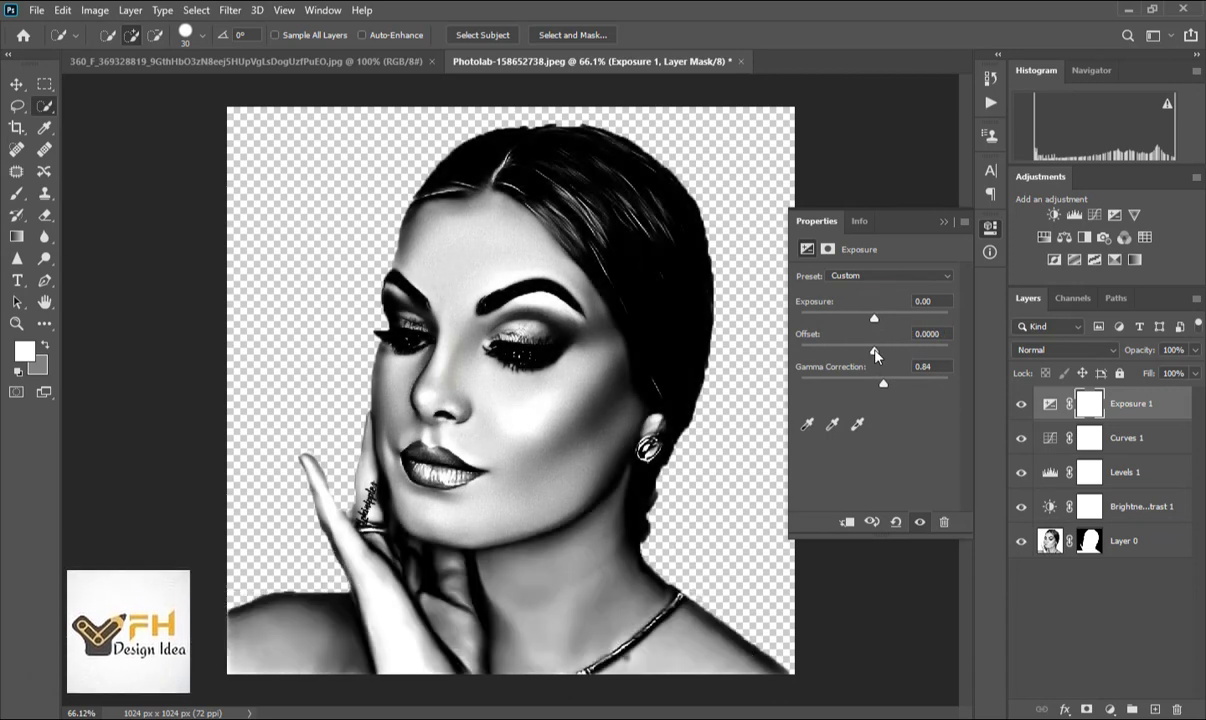
Step: Add a Hue/Saturation adjustment layer with hue -9, saturation -17 and lightness +5
click(1042, 239)
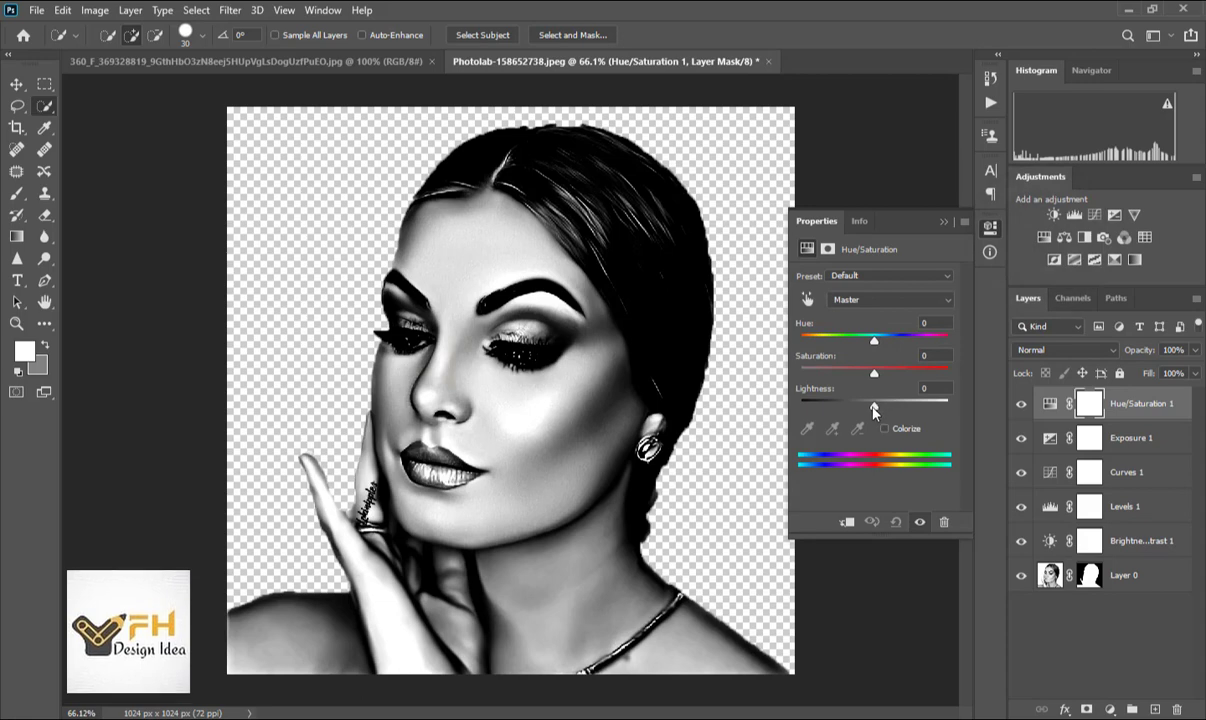
drag(874, 410, 868, 346)
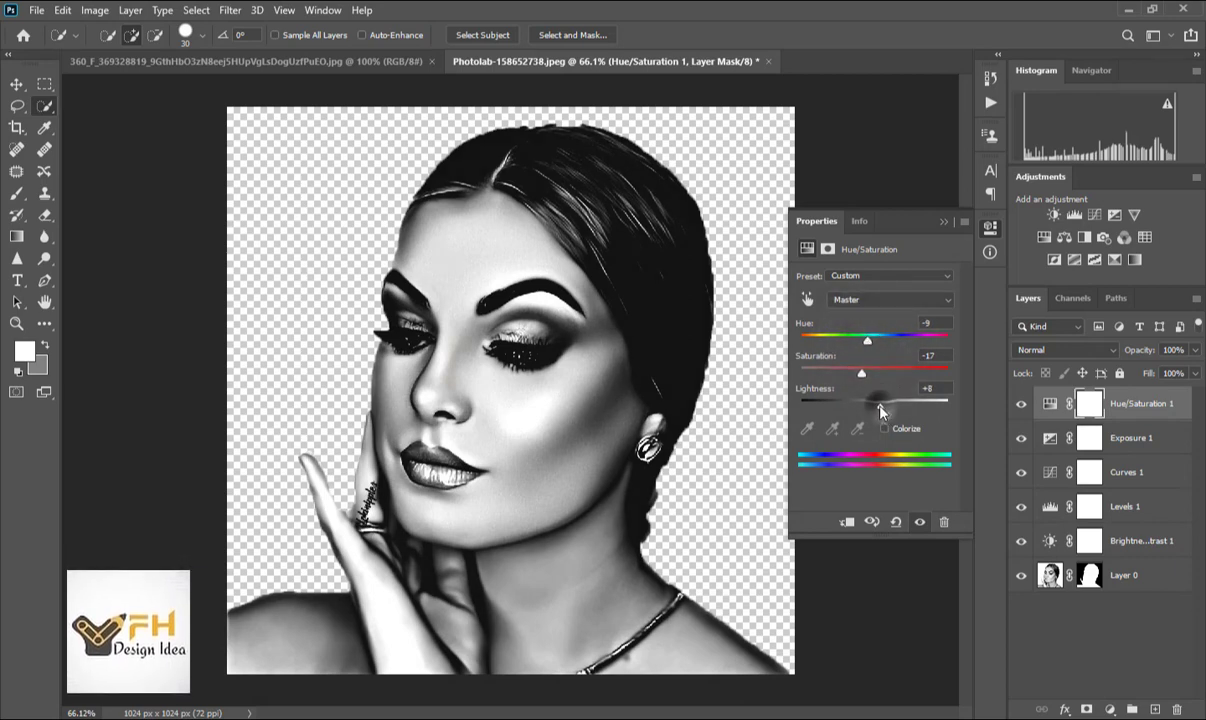
drag(881, 412, 877, 408)
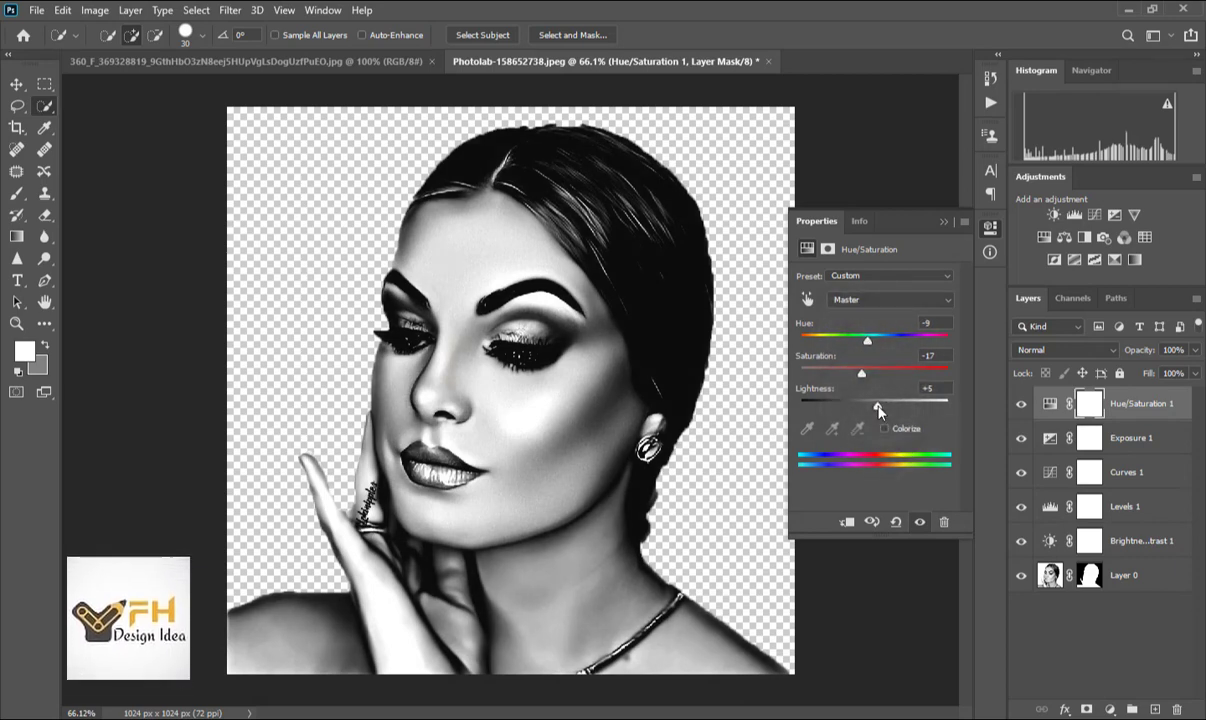
click(943, 221)
Step: Group the five adjustment layers above the portrait and toggle the group's visibility to compare before and after
click(1050, 403)
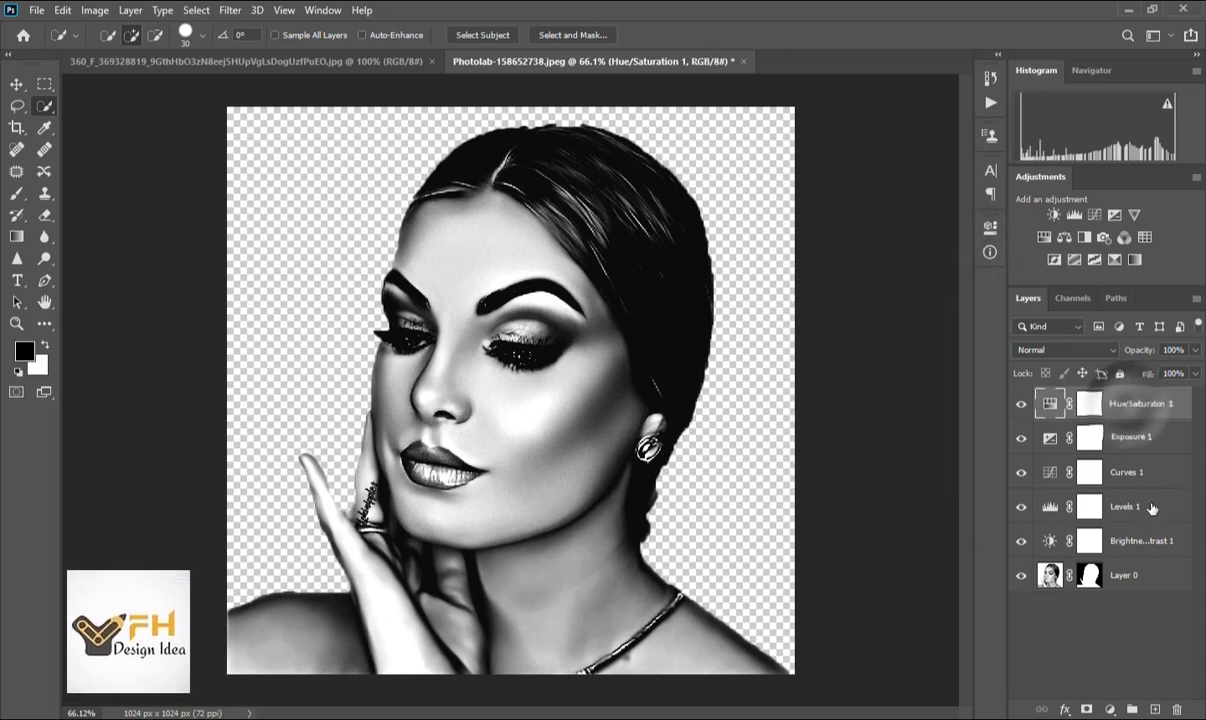
shift+click(1150, 540)
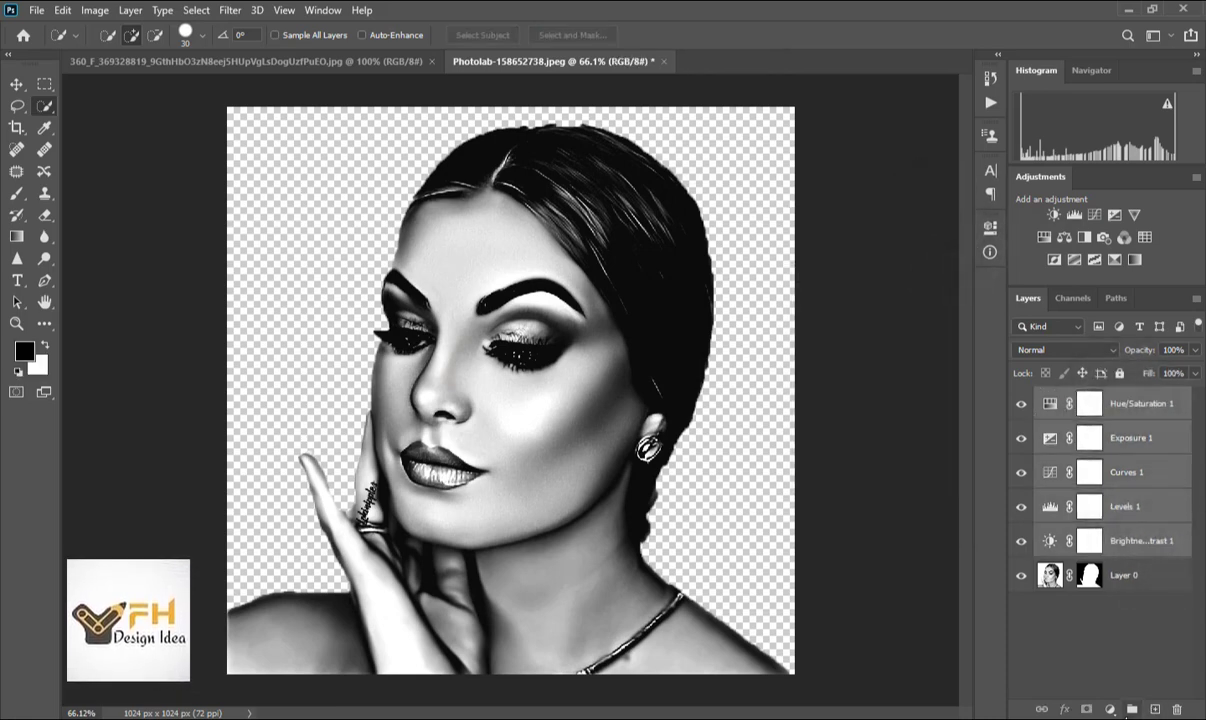
click(1132, 709)
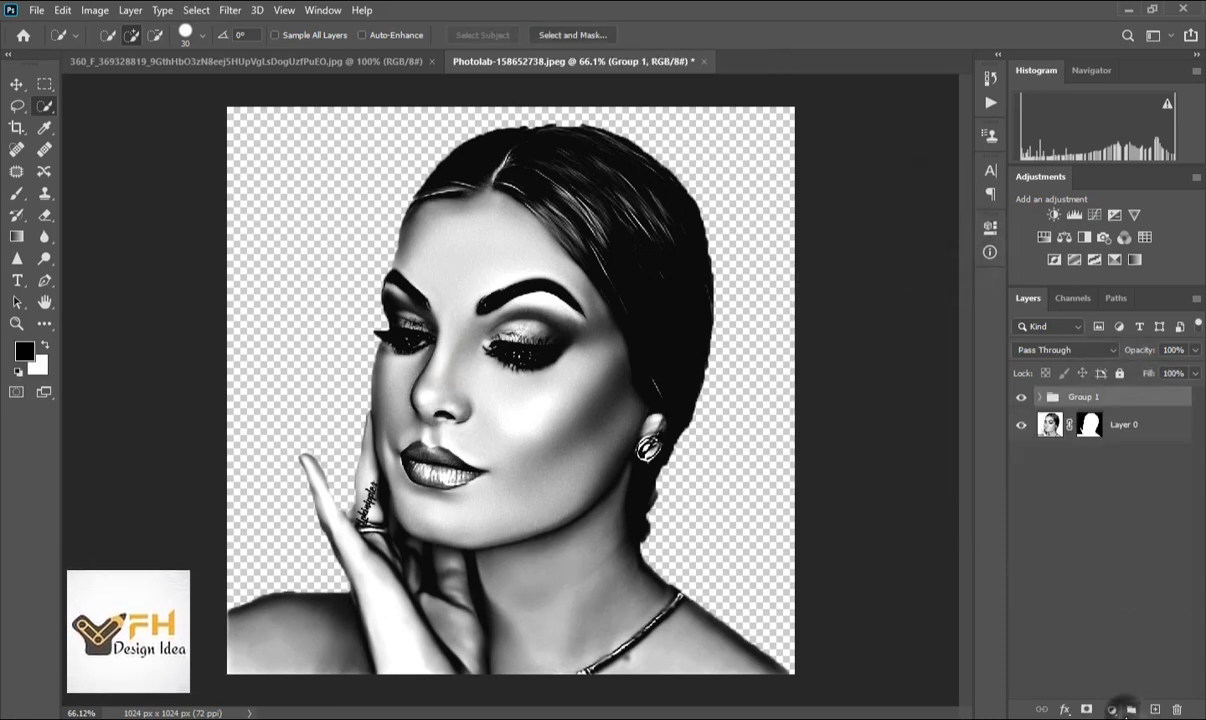
click(1021, 400)
click(1021, 400)
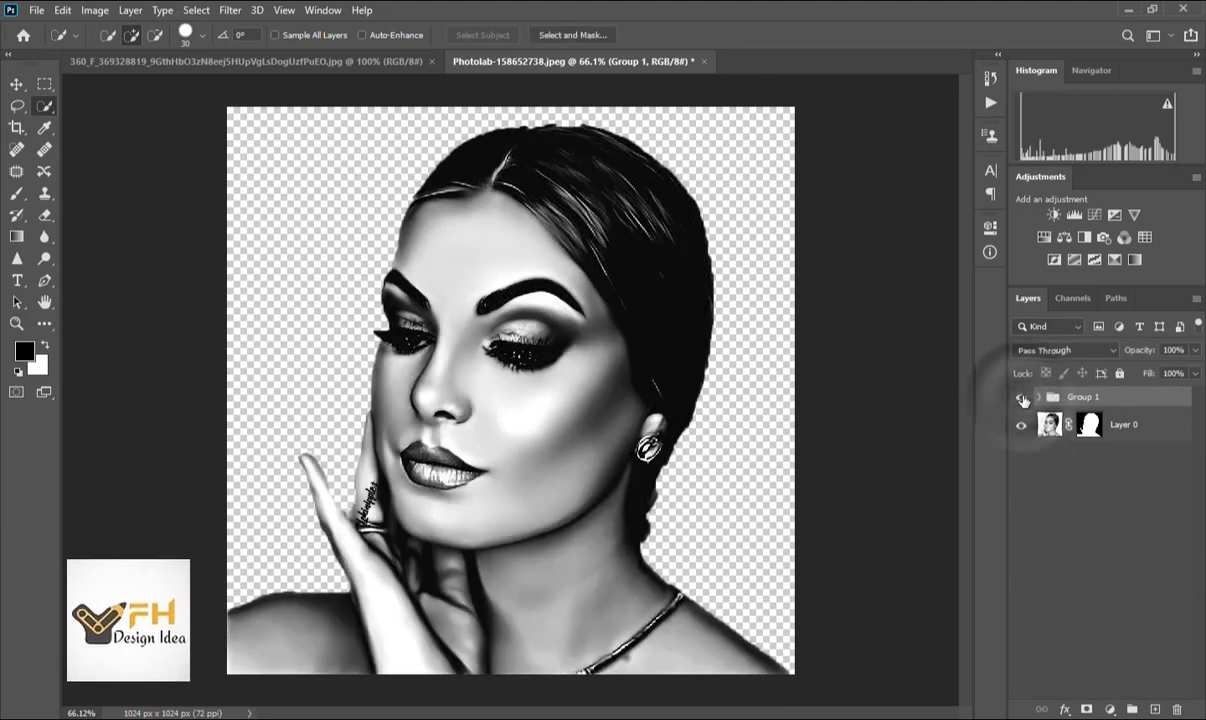
click(1021, 400)
click(1024, 400)
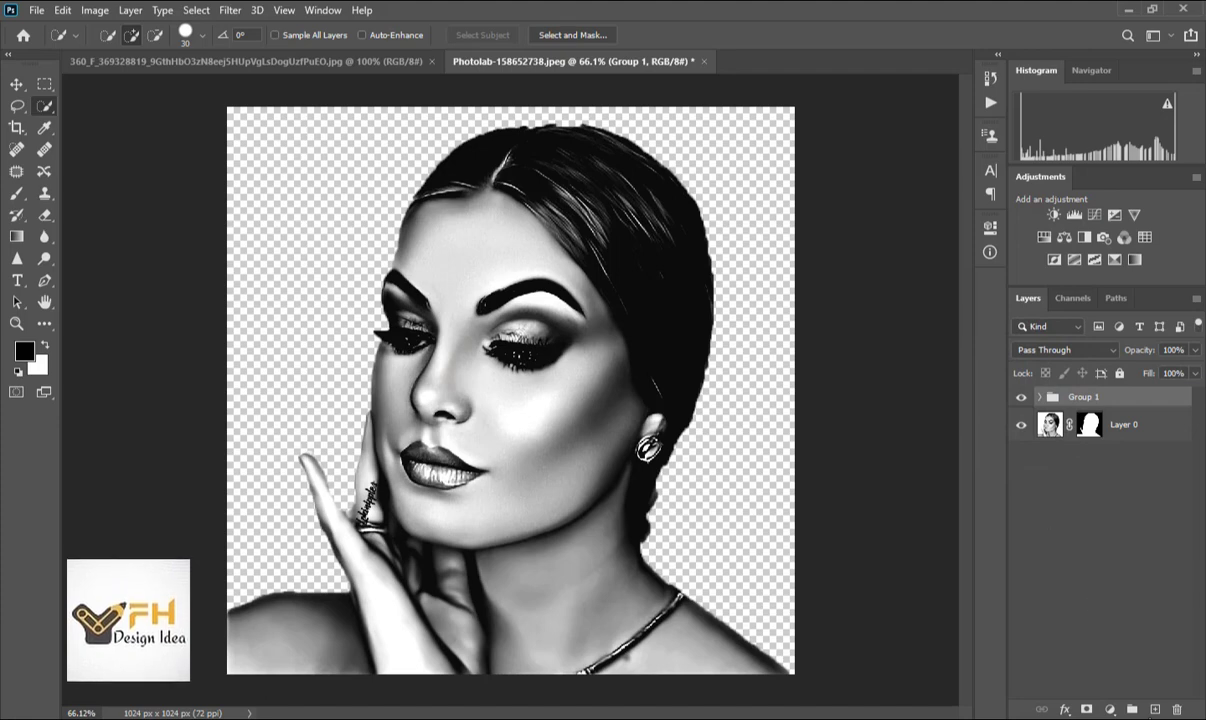
Step: Add an empty layer beneath the portrait and bring the grey cloudy texture image in above it, aligned to the canvas's upper-left corner
click(1153, 709)
drag(1110, 399, 1108, 505)
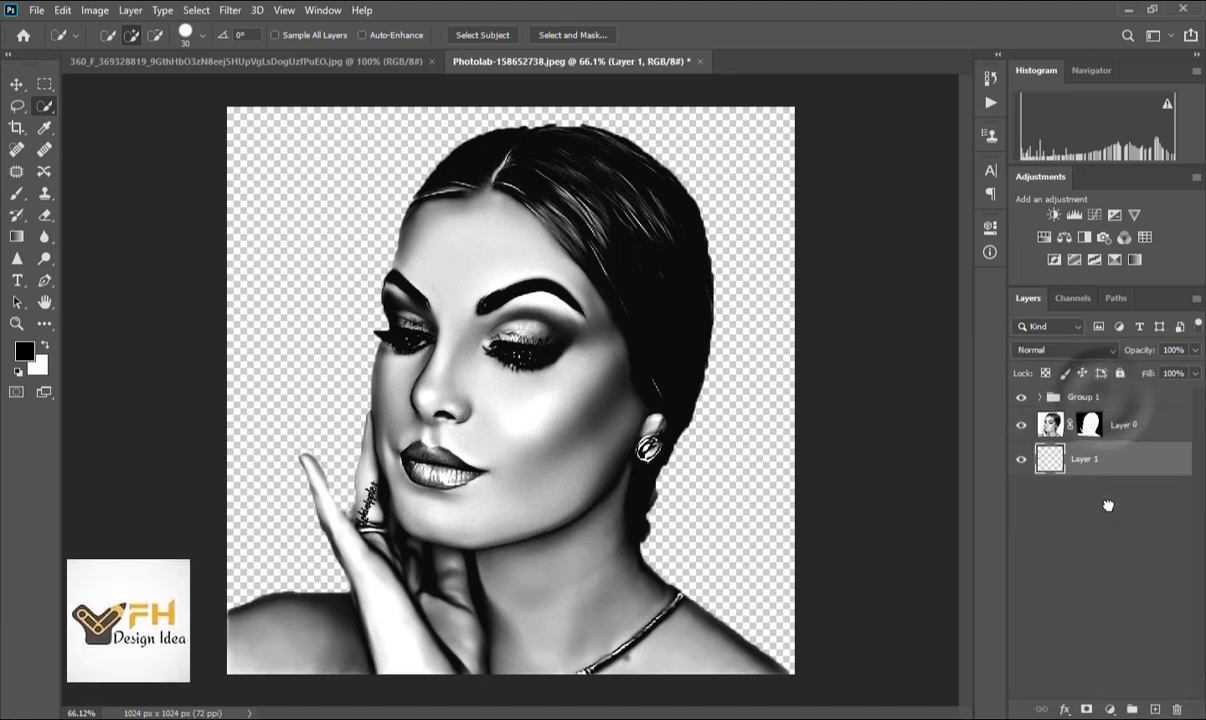
click(224, 57)
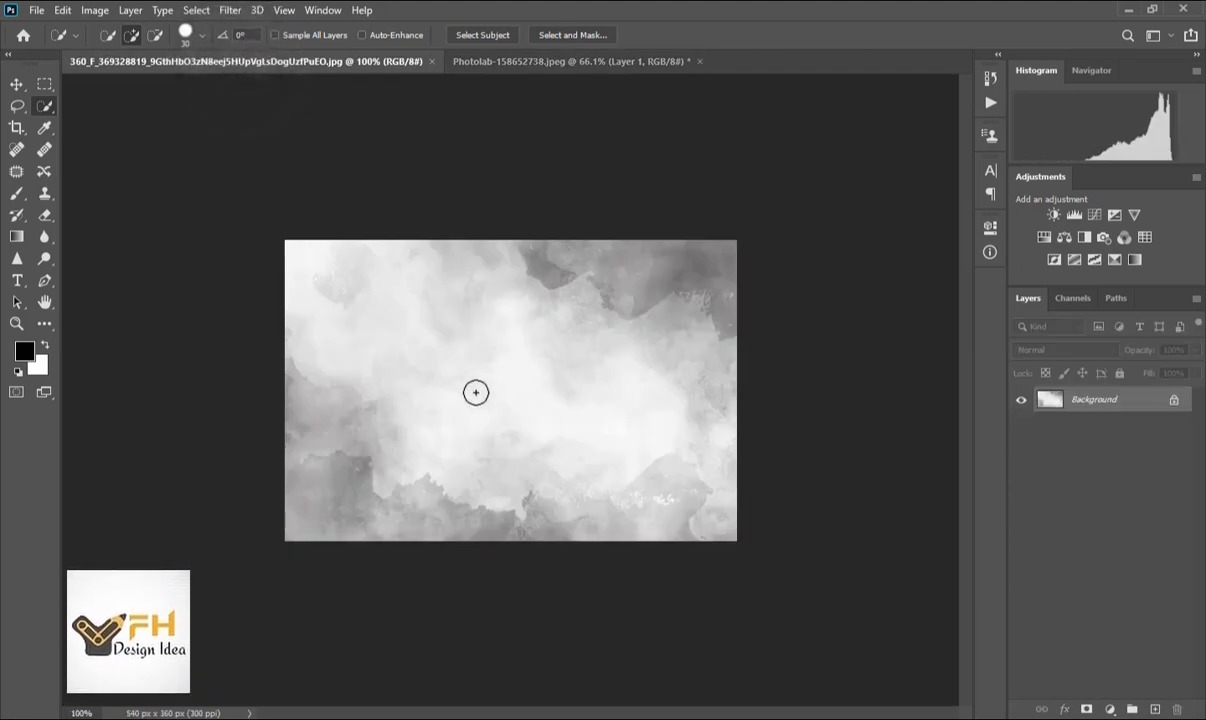
click(16, 84)
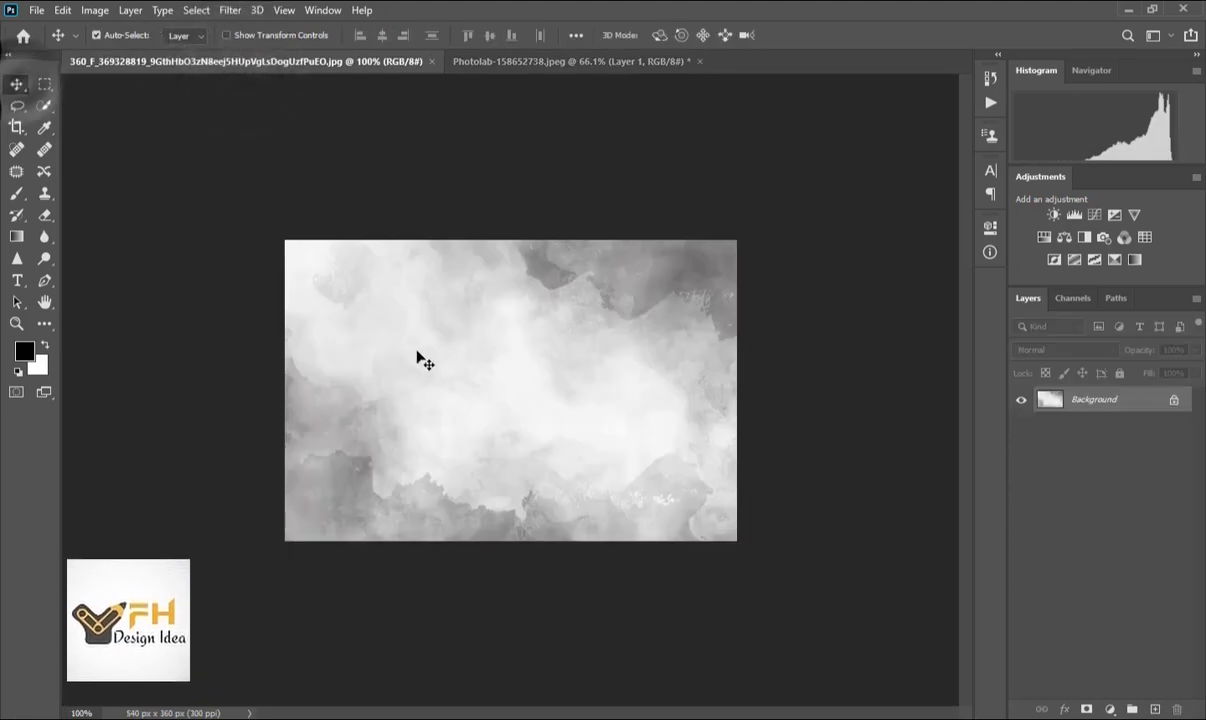
drag(412, 350, 485, 352)
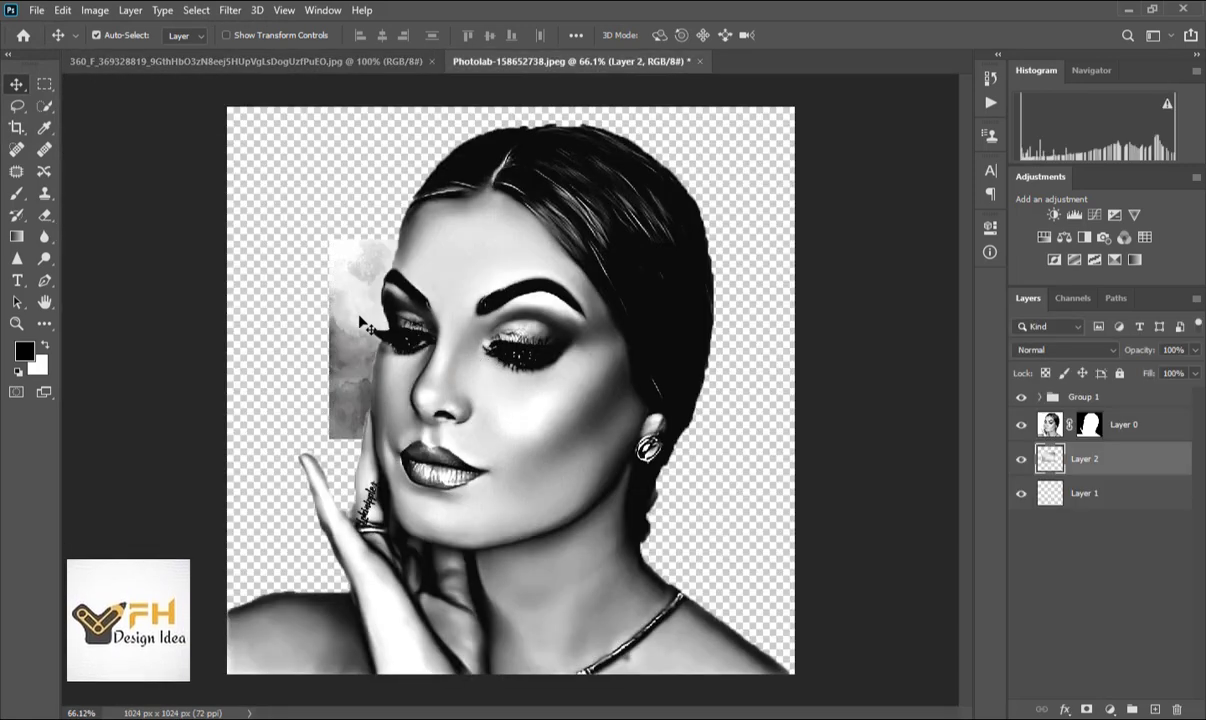
drag(362, 322, 261, 188)
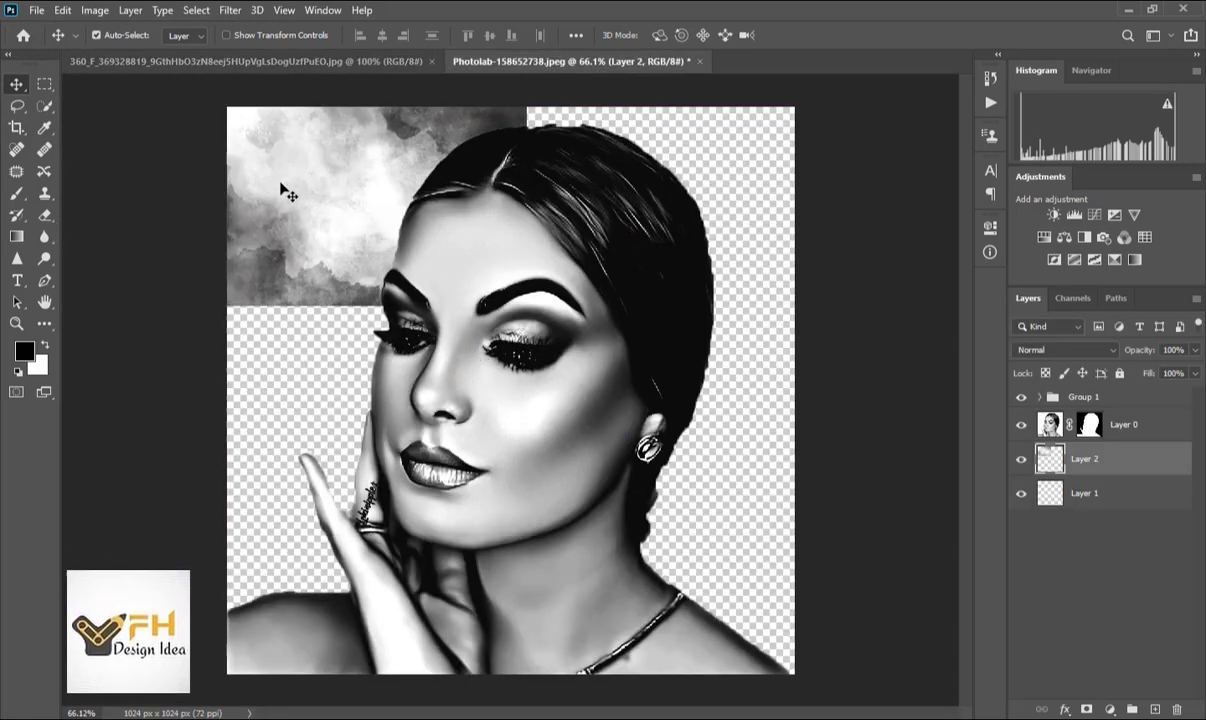
Step: Scale the texture layer proportionally to about 284% and position it to fill the canvas behind the portrait
key(ctrl)
key(ctrl+t)
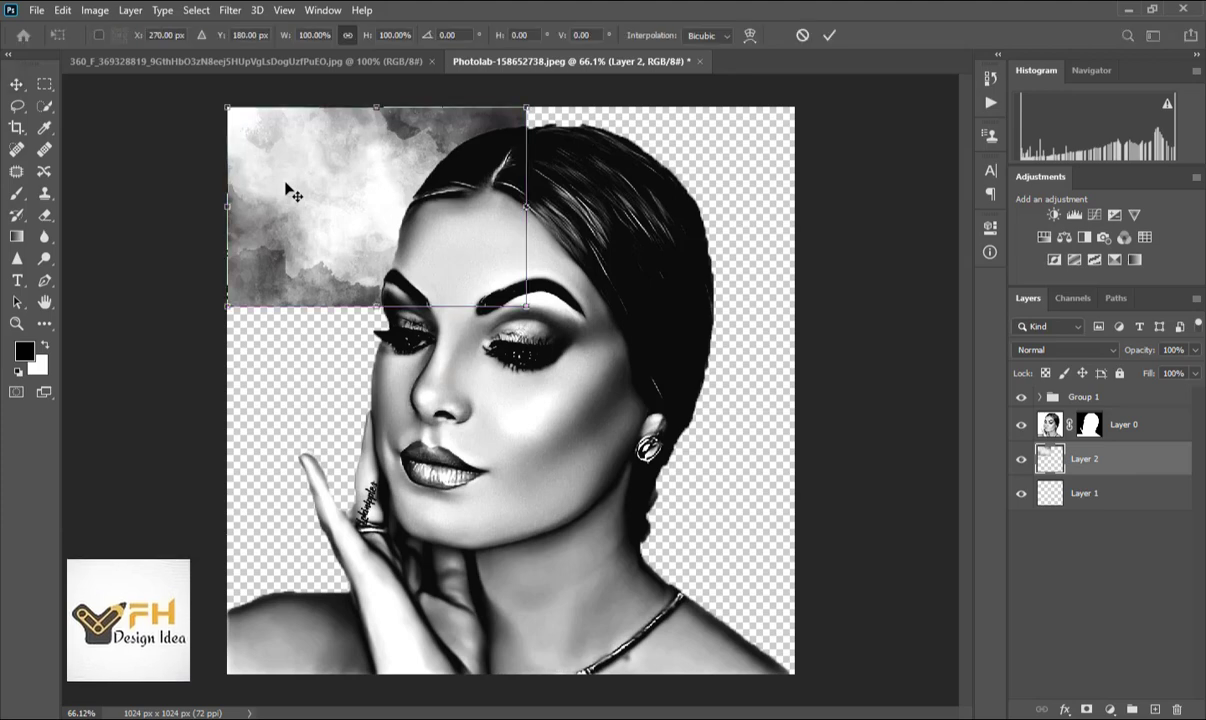
drag(529, 308, 590, 576)
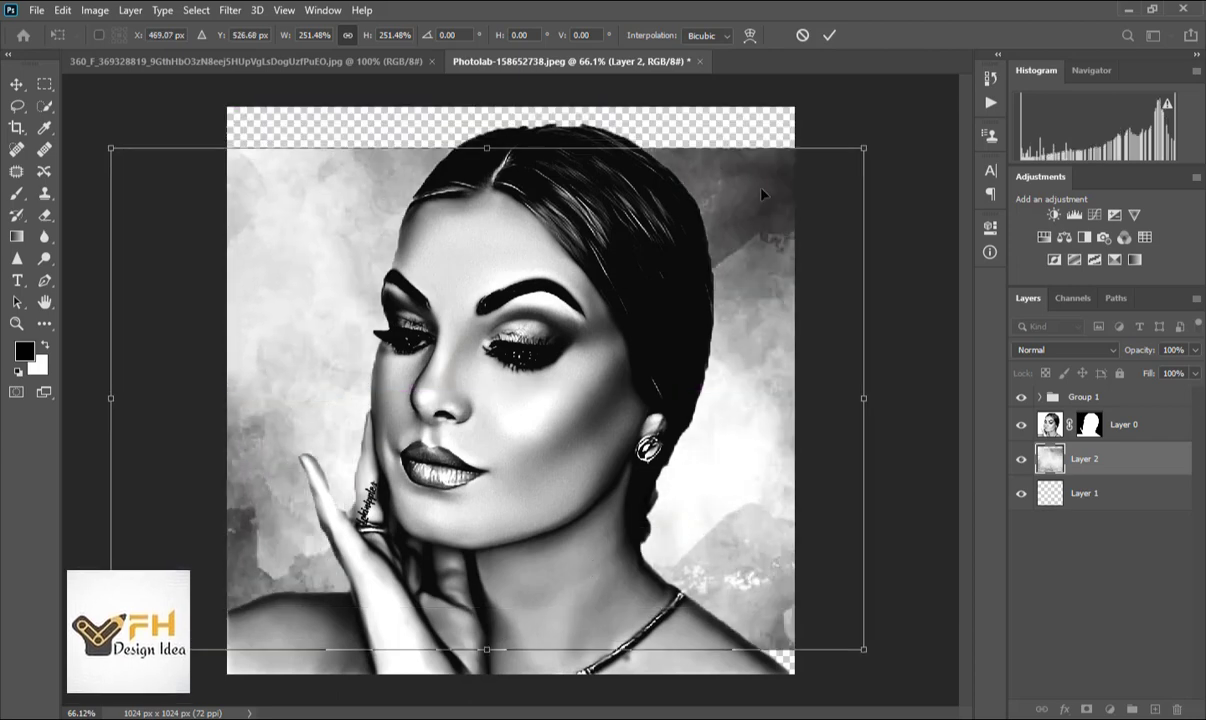
drag(865, 147, 925, 22)
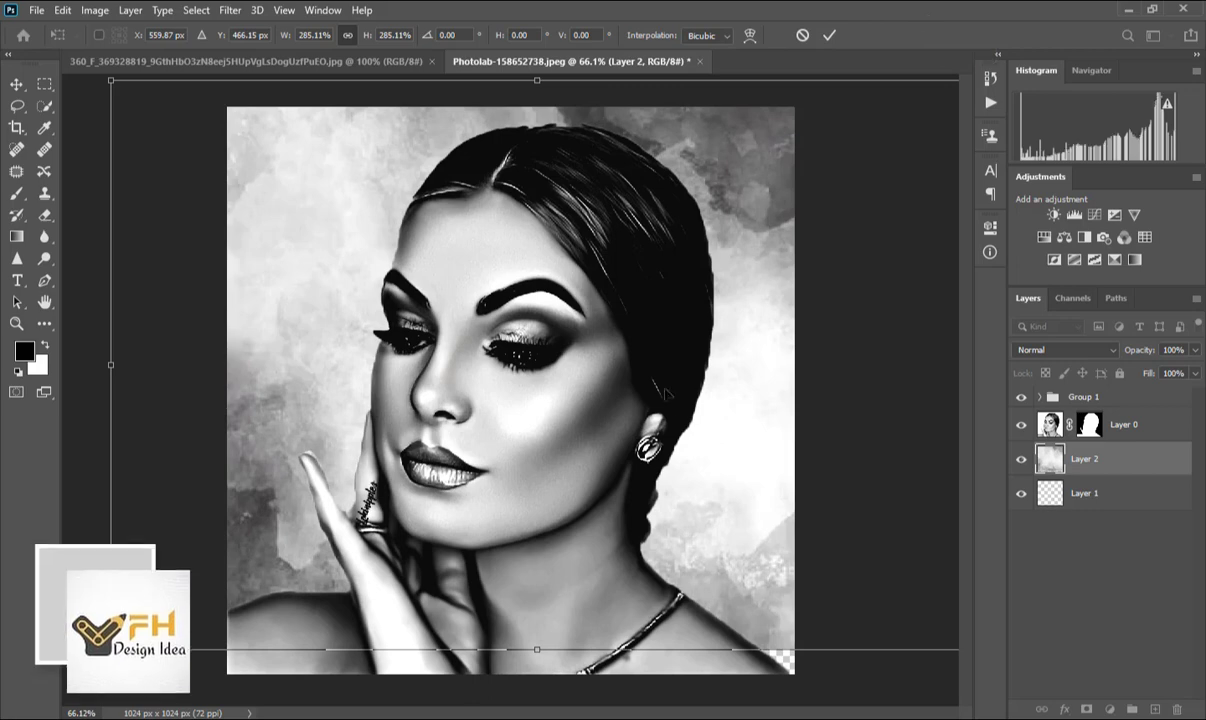
drag(713, 437, 671, 466)
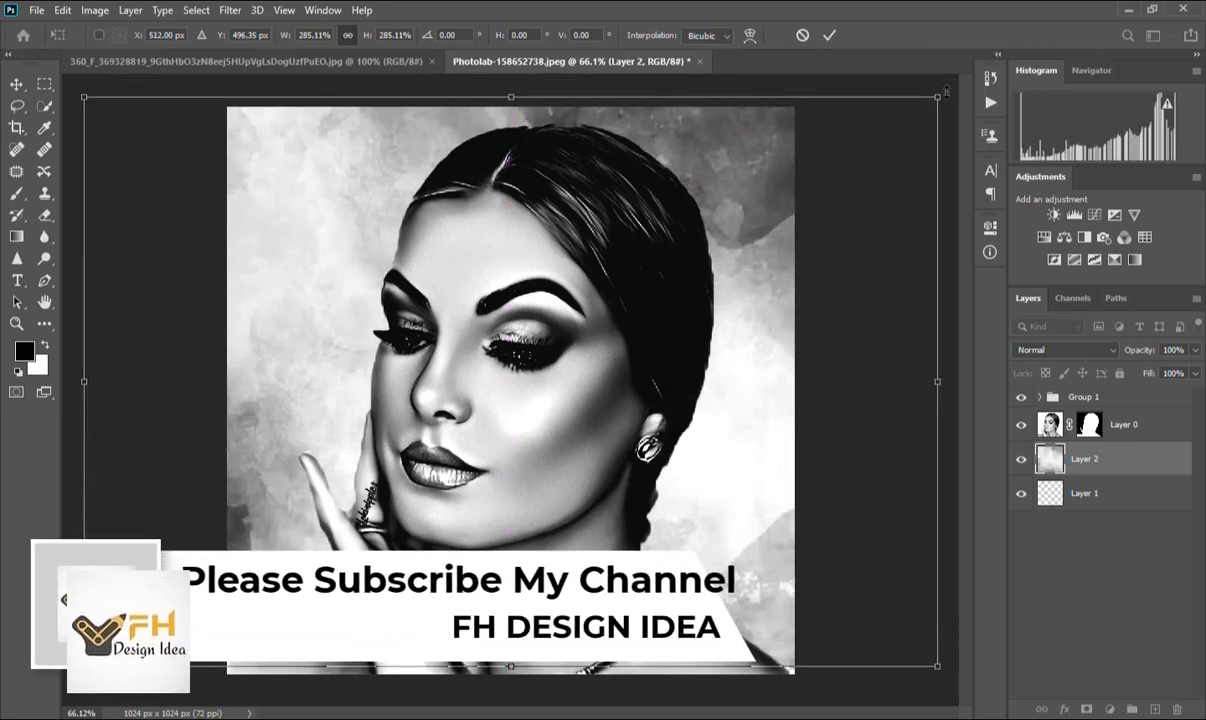
drag(938, 96, 922, 107)
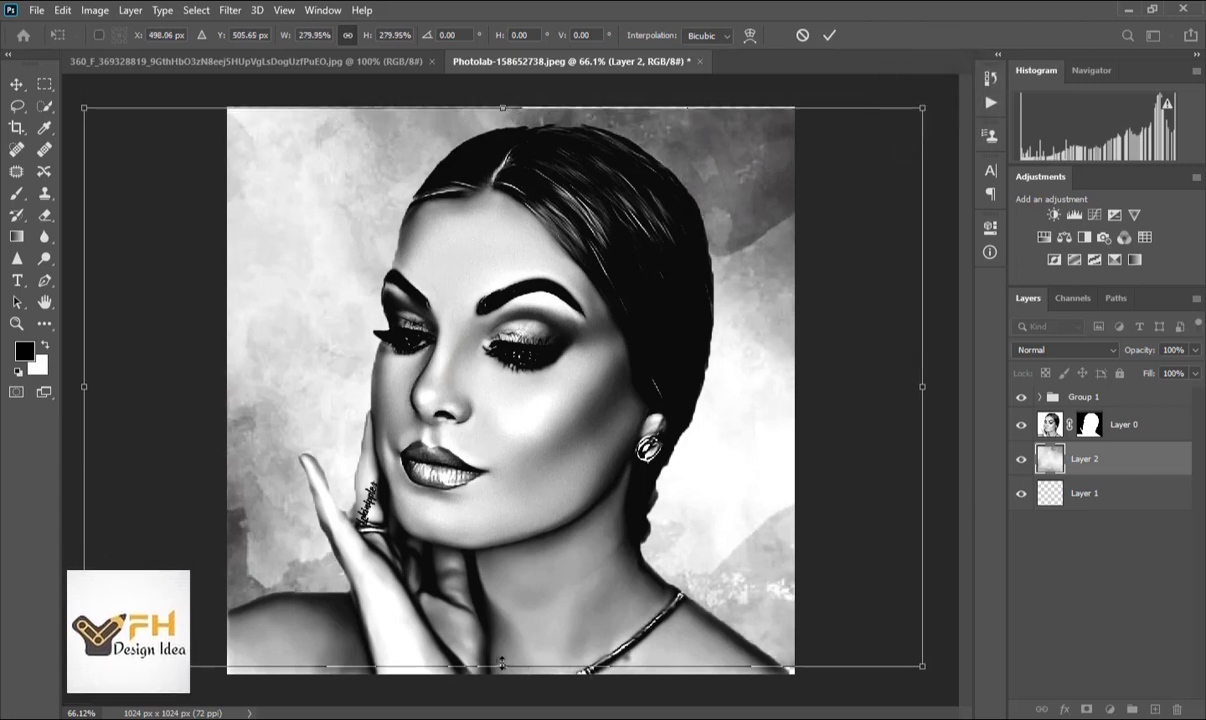
drag(502, 664, 502, 673)
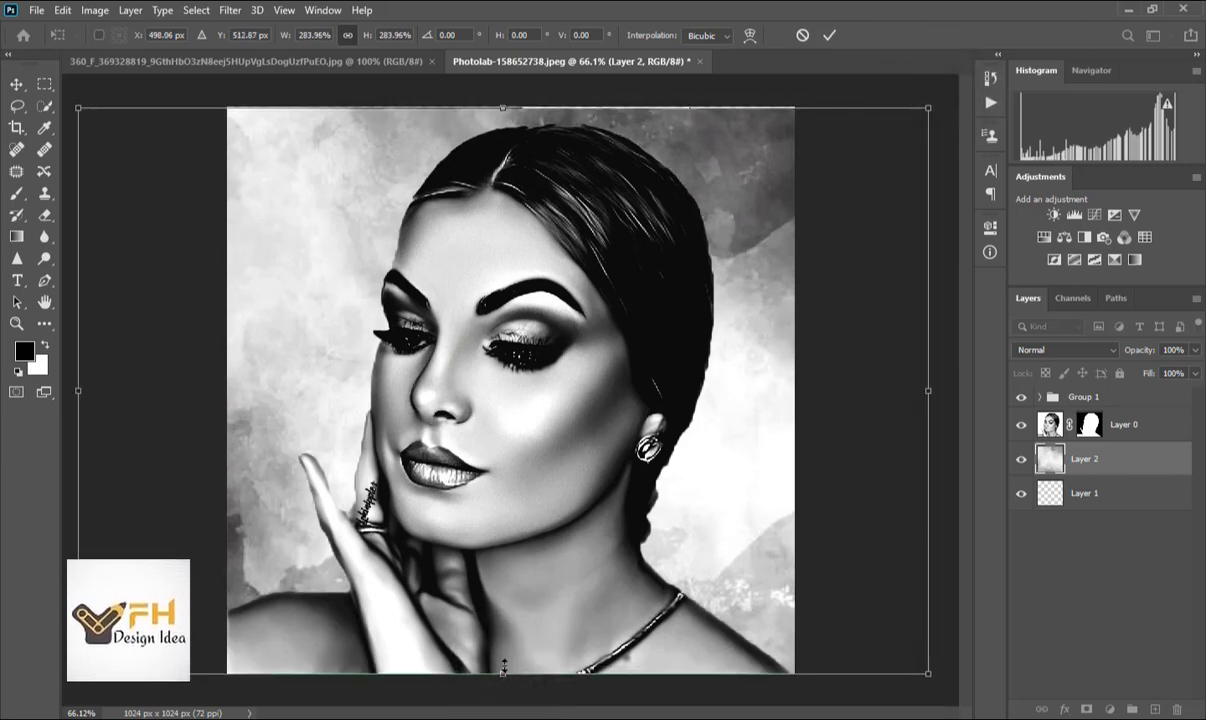
scroll(503, 540, down, 5)
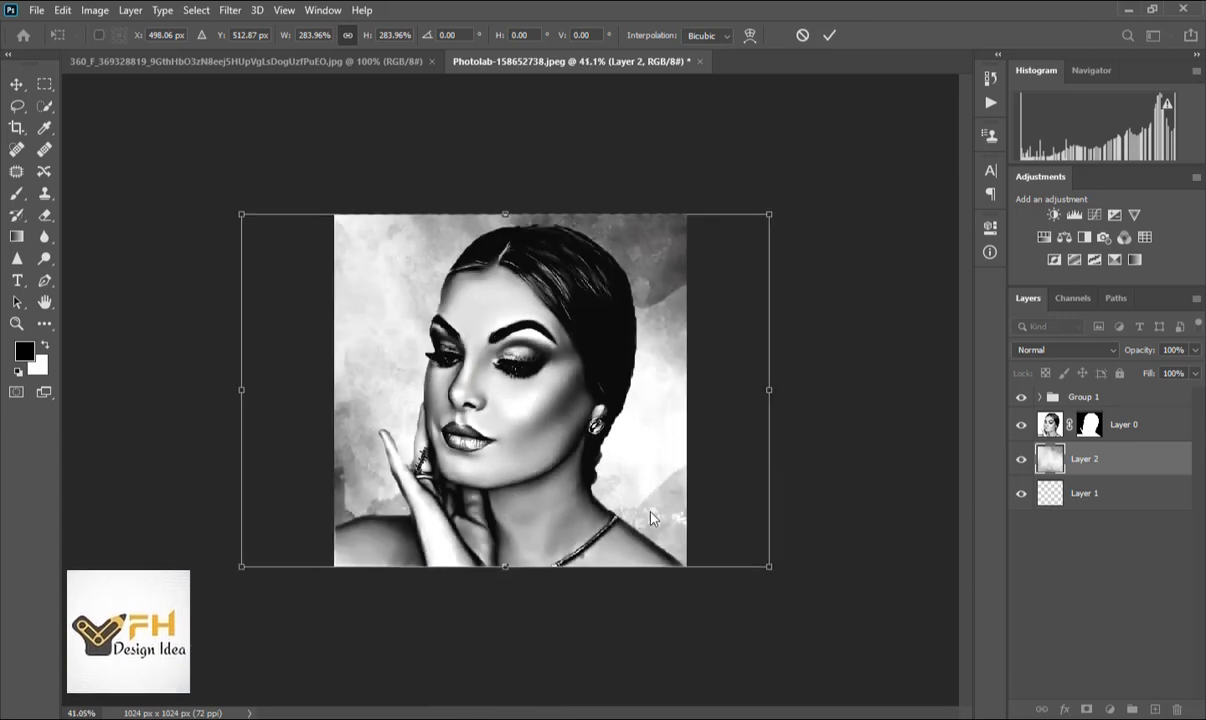
key(alt+space)
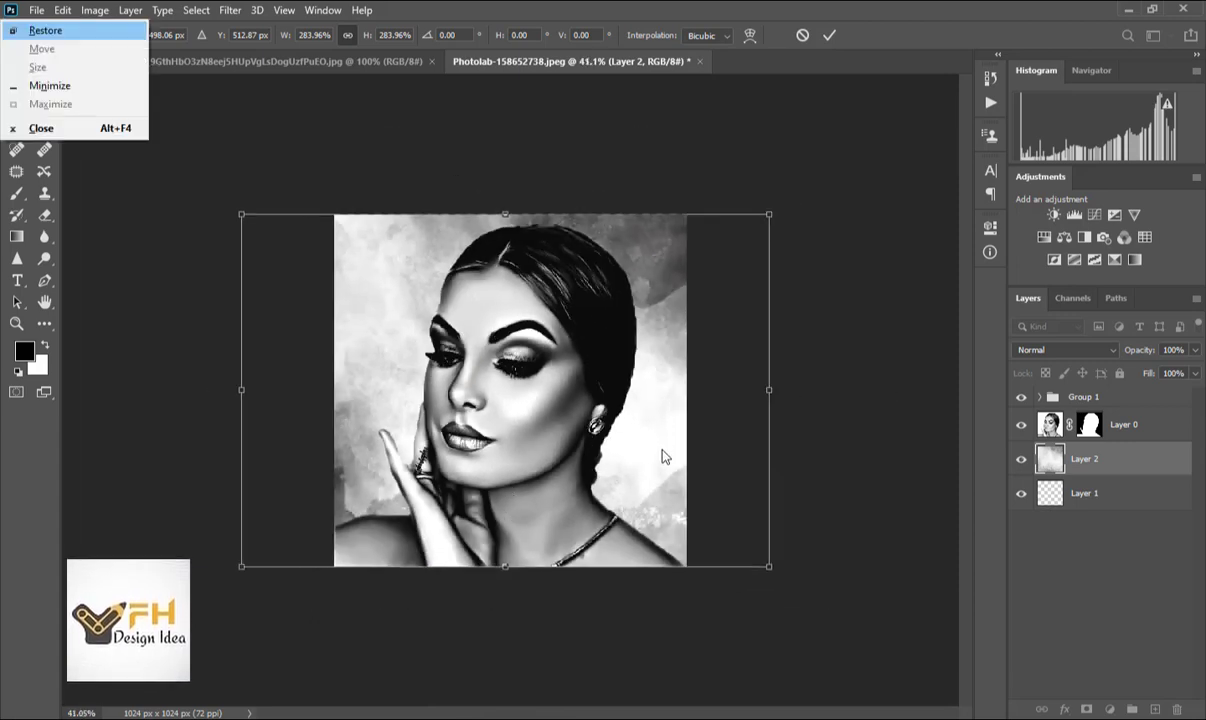
click(266, 137)
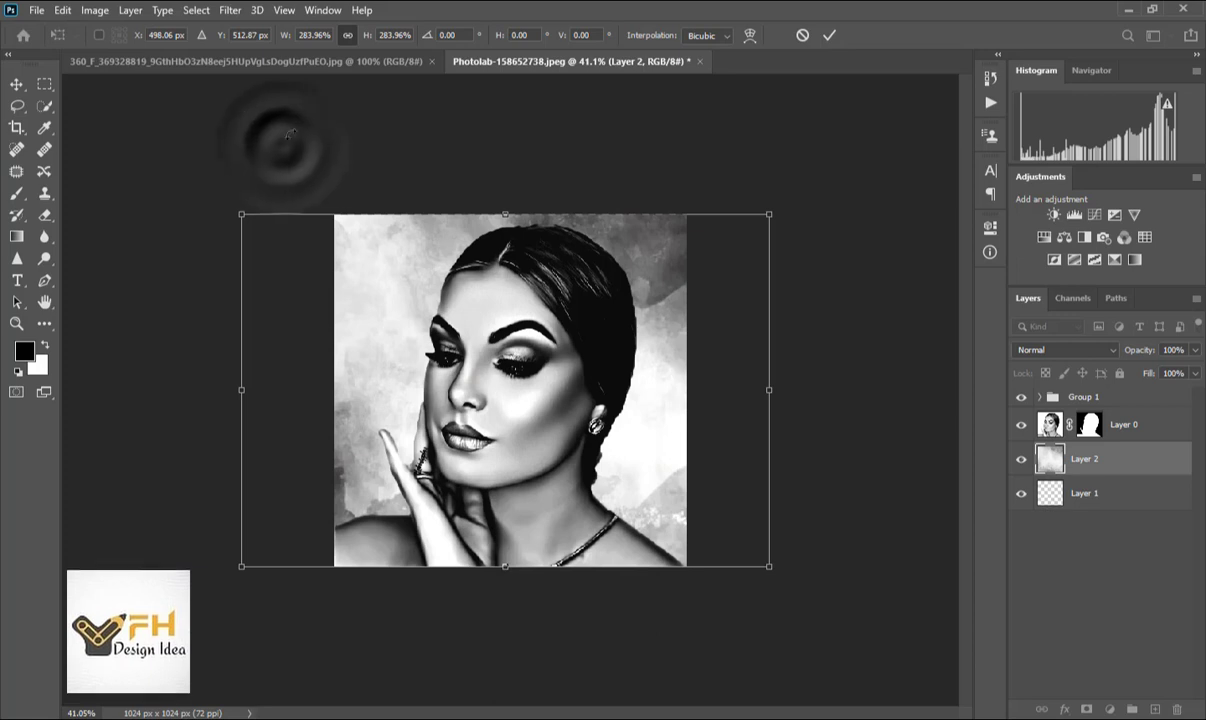
click(16, 85)
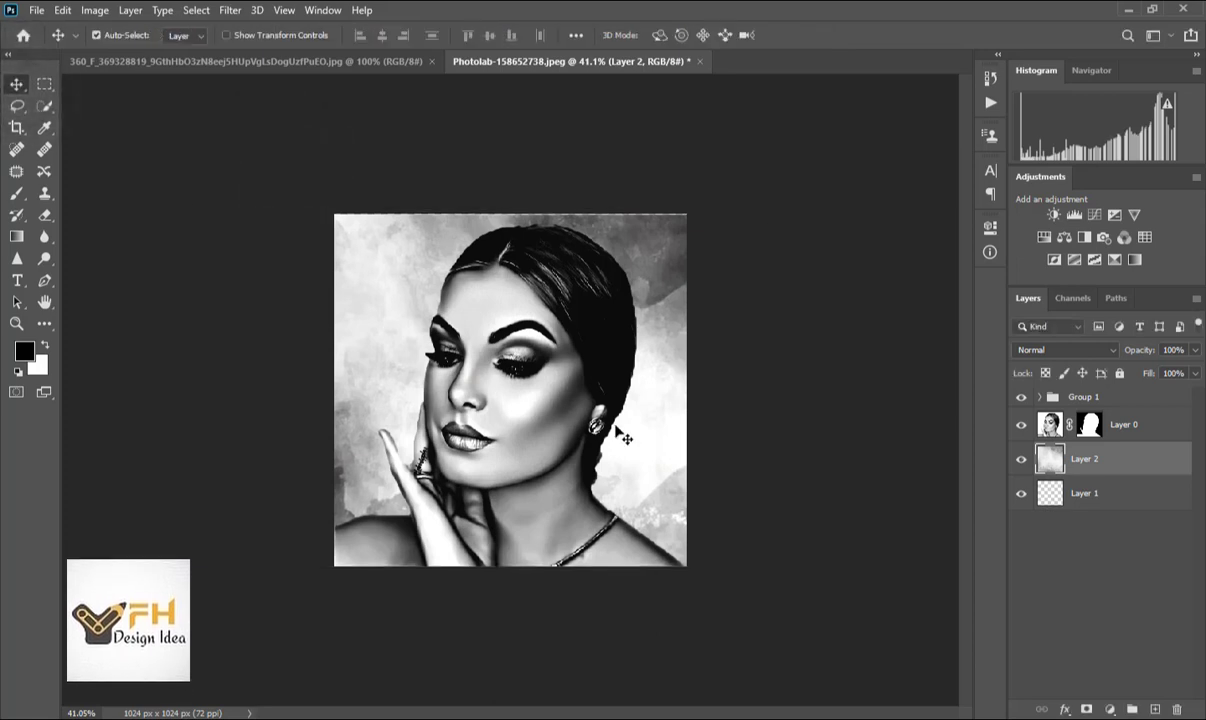
drag(609, 426, 636, 451)
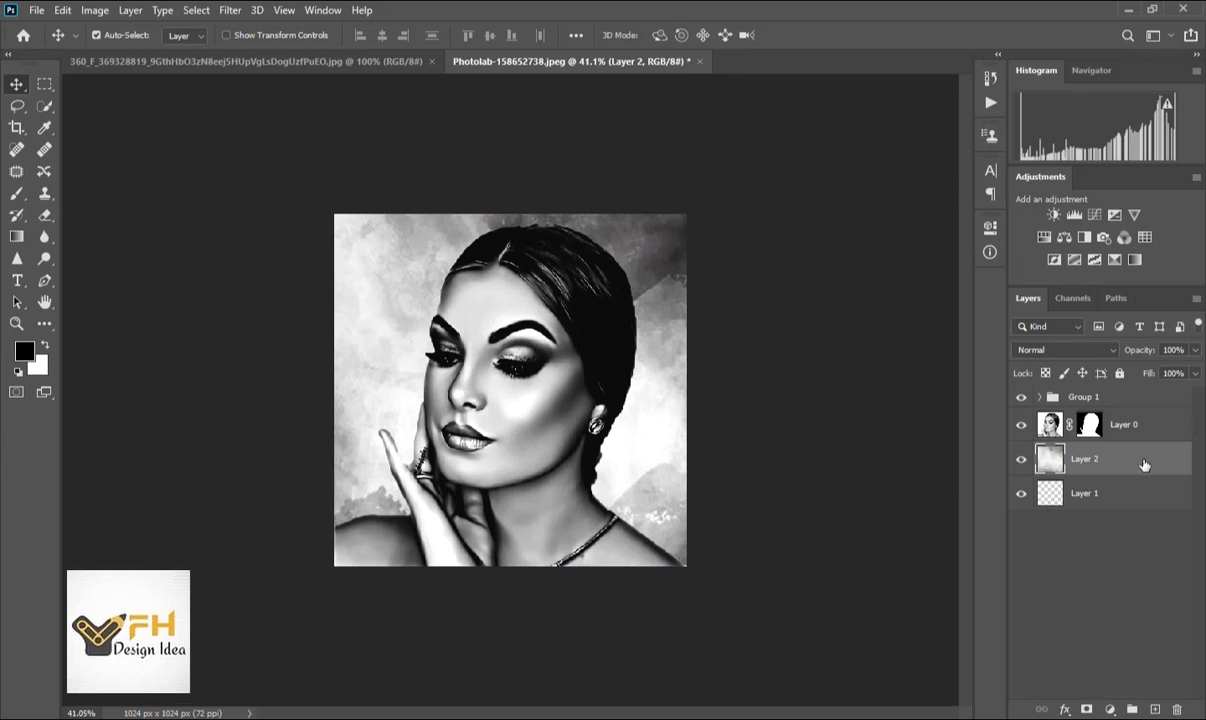
Step: Add a Brightness/Contrast adjustment layer directly above the background texture with brightness -20 and contrast -27
click(1052, 216)
drag(874, 355, 865, 327)
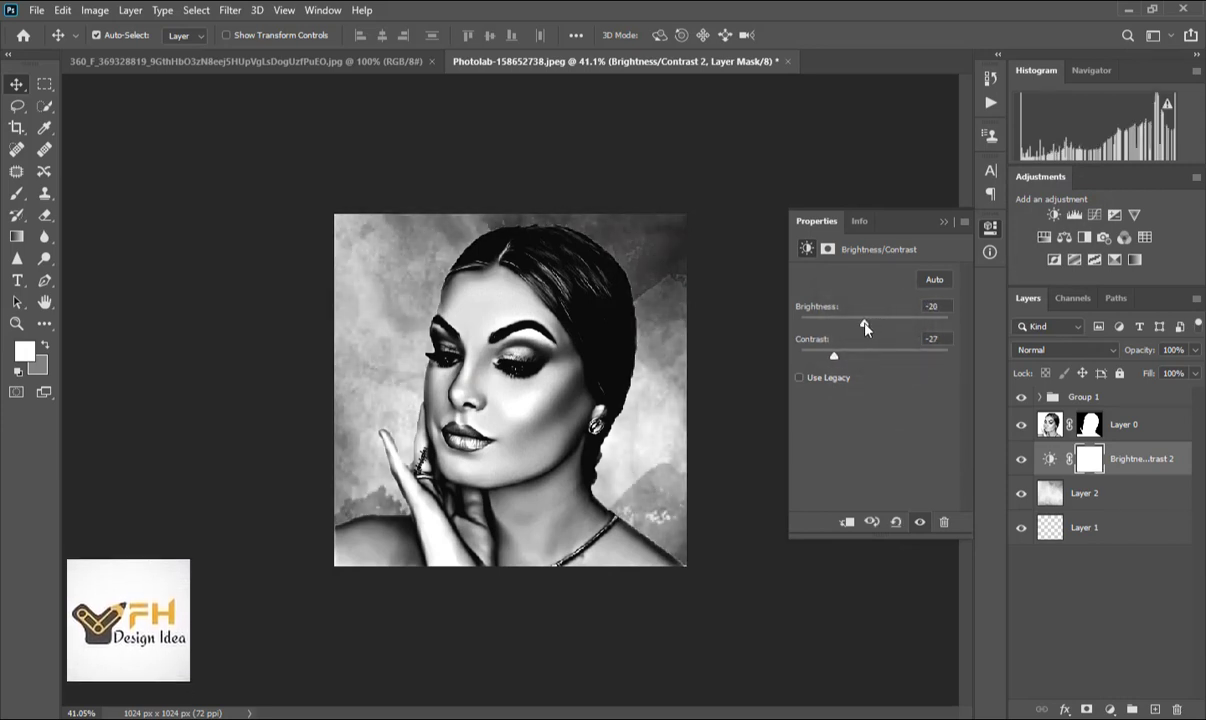
click(748, 597)
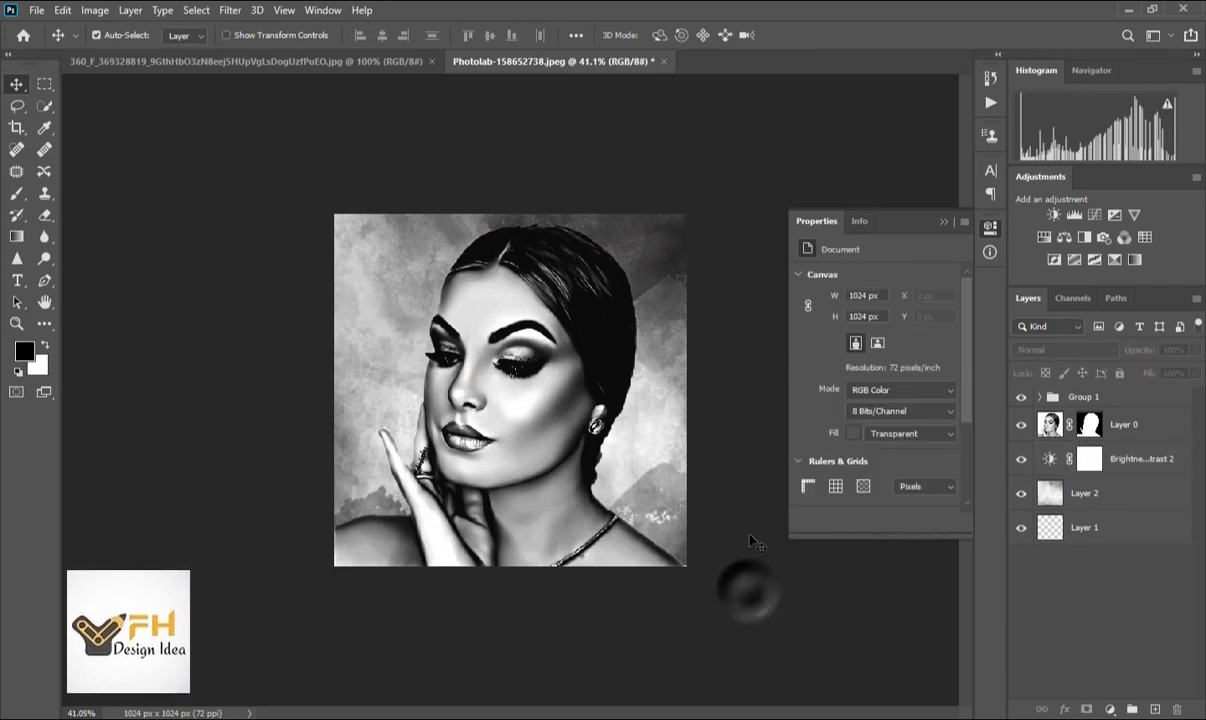
click(940, 222)
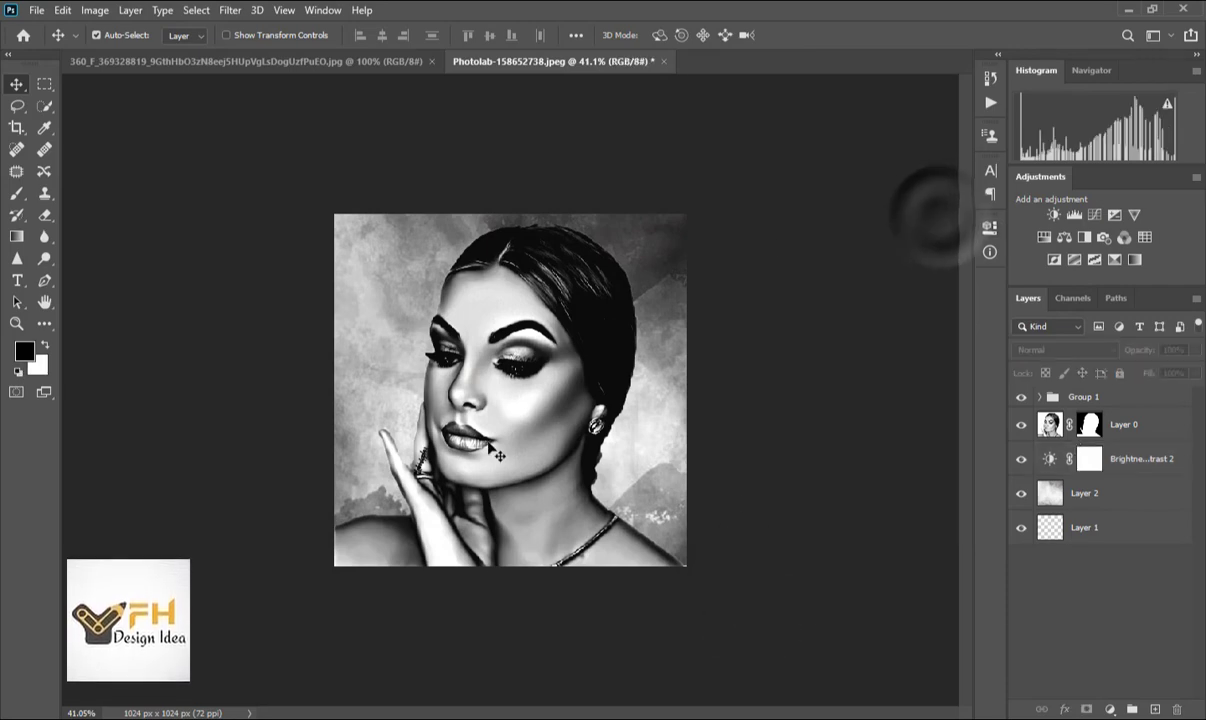
scroll(489, 449, up, 3)
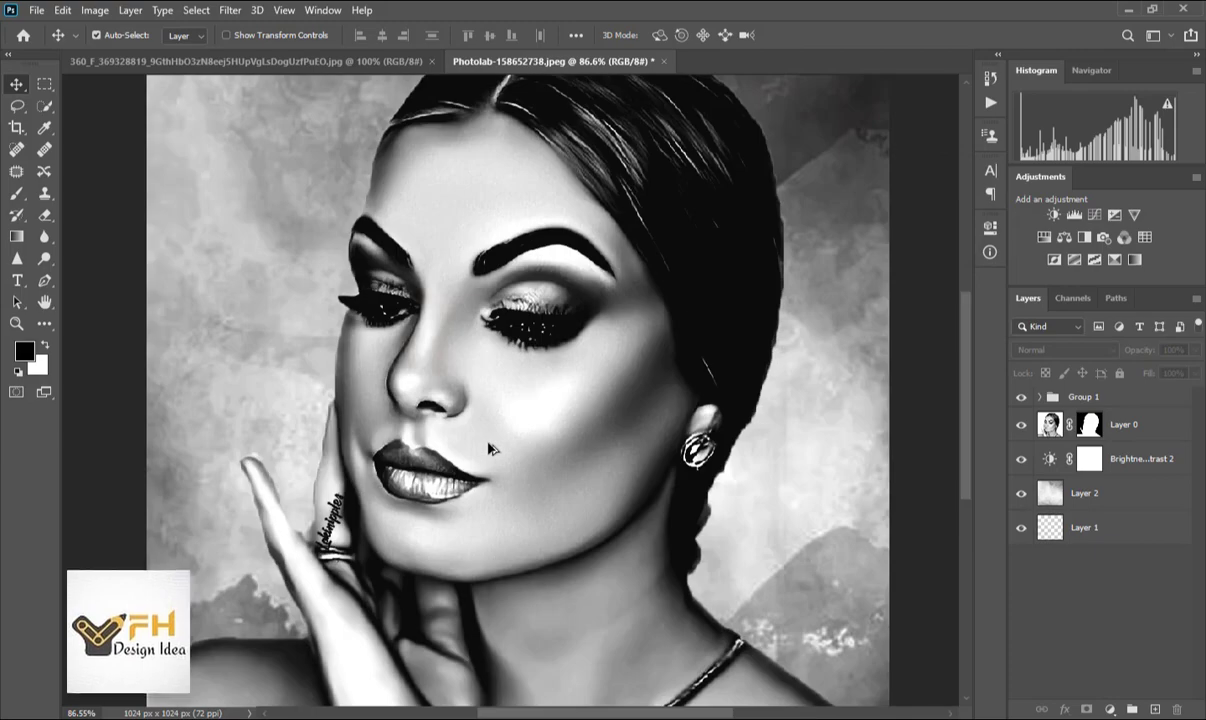
scroll(490, 450, down, 5)
scroll(489, 449, up, 4)
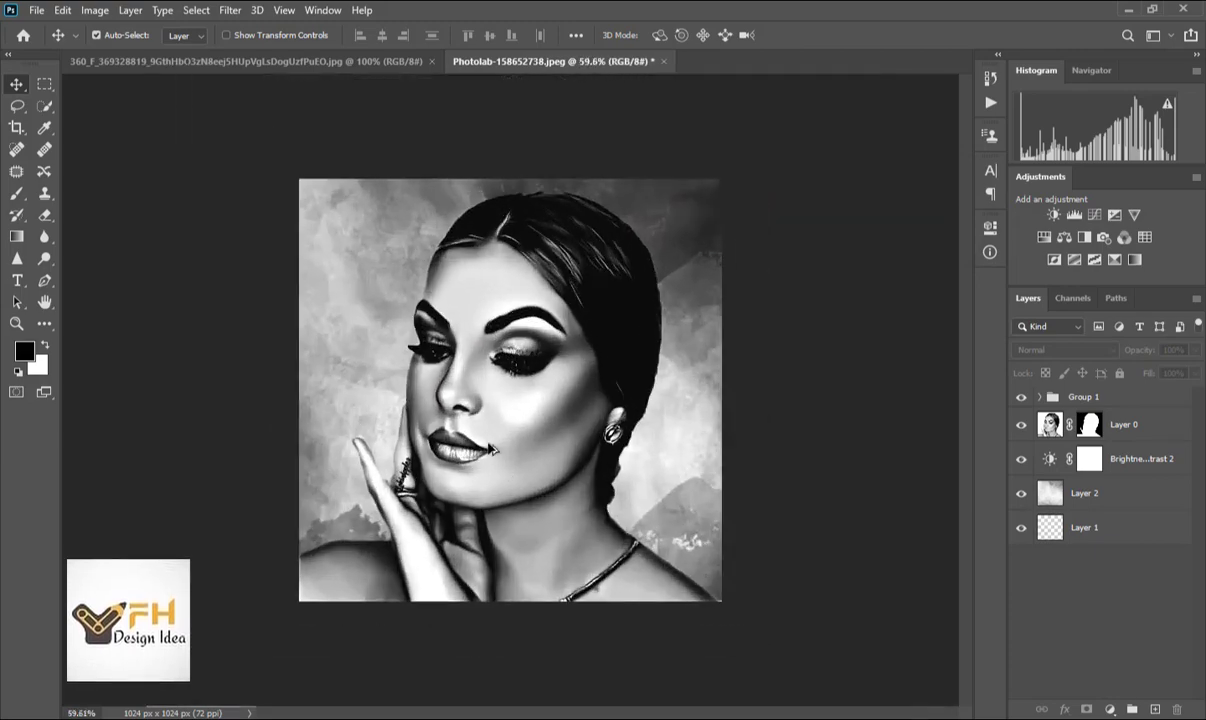
scroll(493, 450, down, 2)
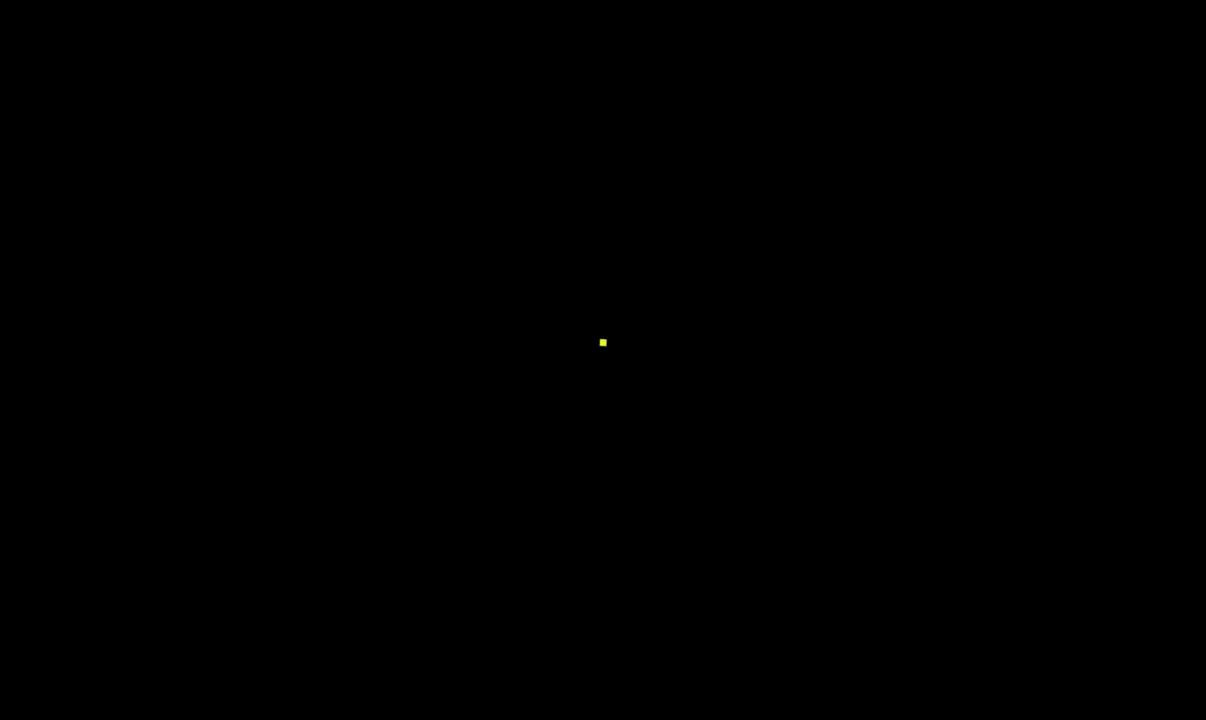